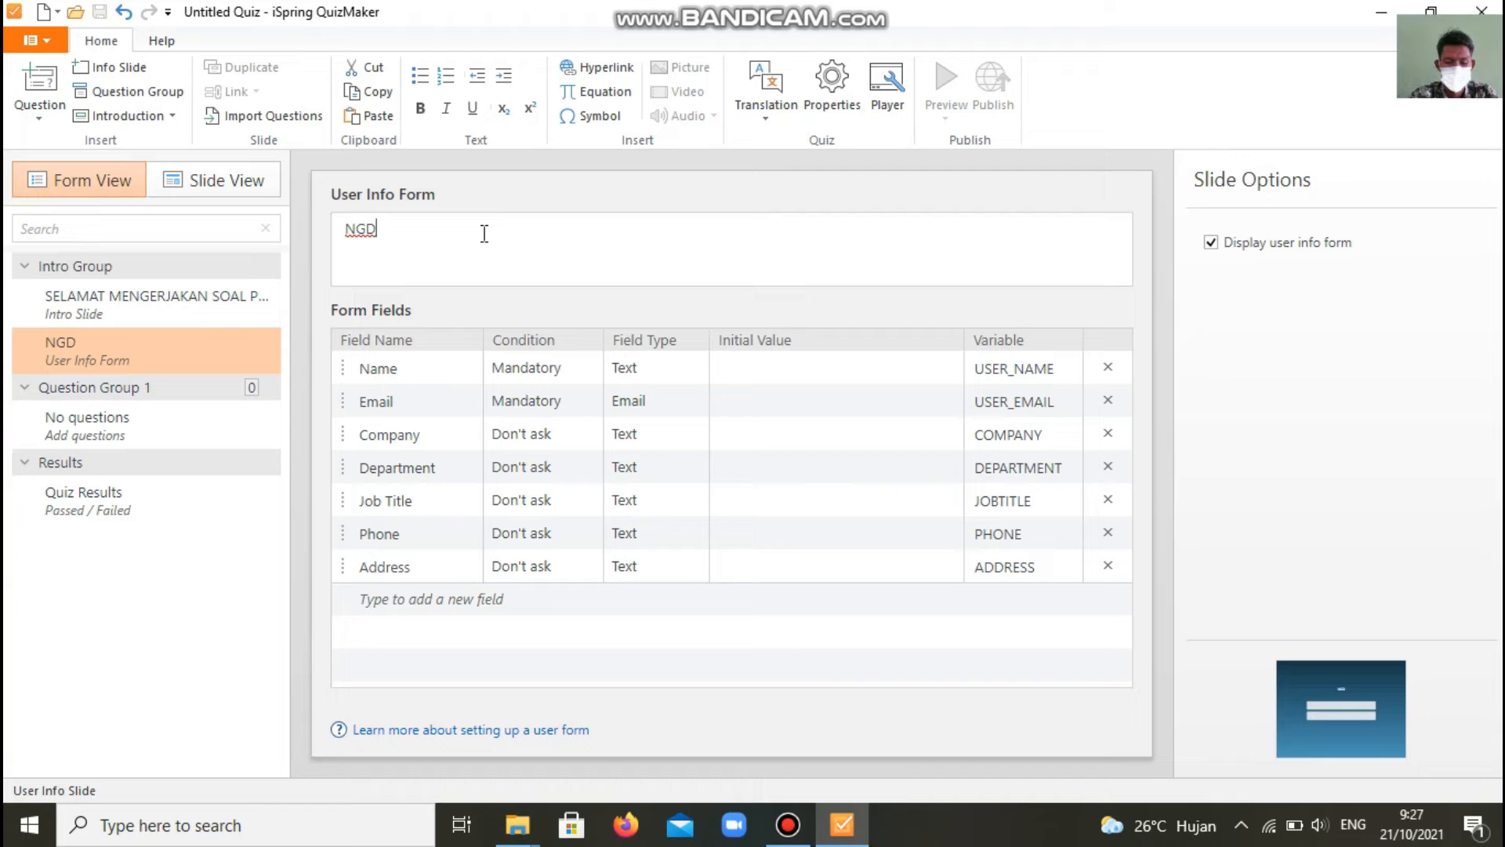
Step: Enter NGISI BIODATA as the title of the user info form
key("BackSpace")
key("BackSpace")
type("GD")
key("BackSpace")
key("BackSpace")
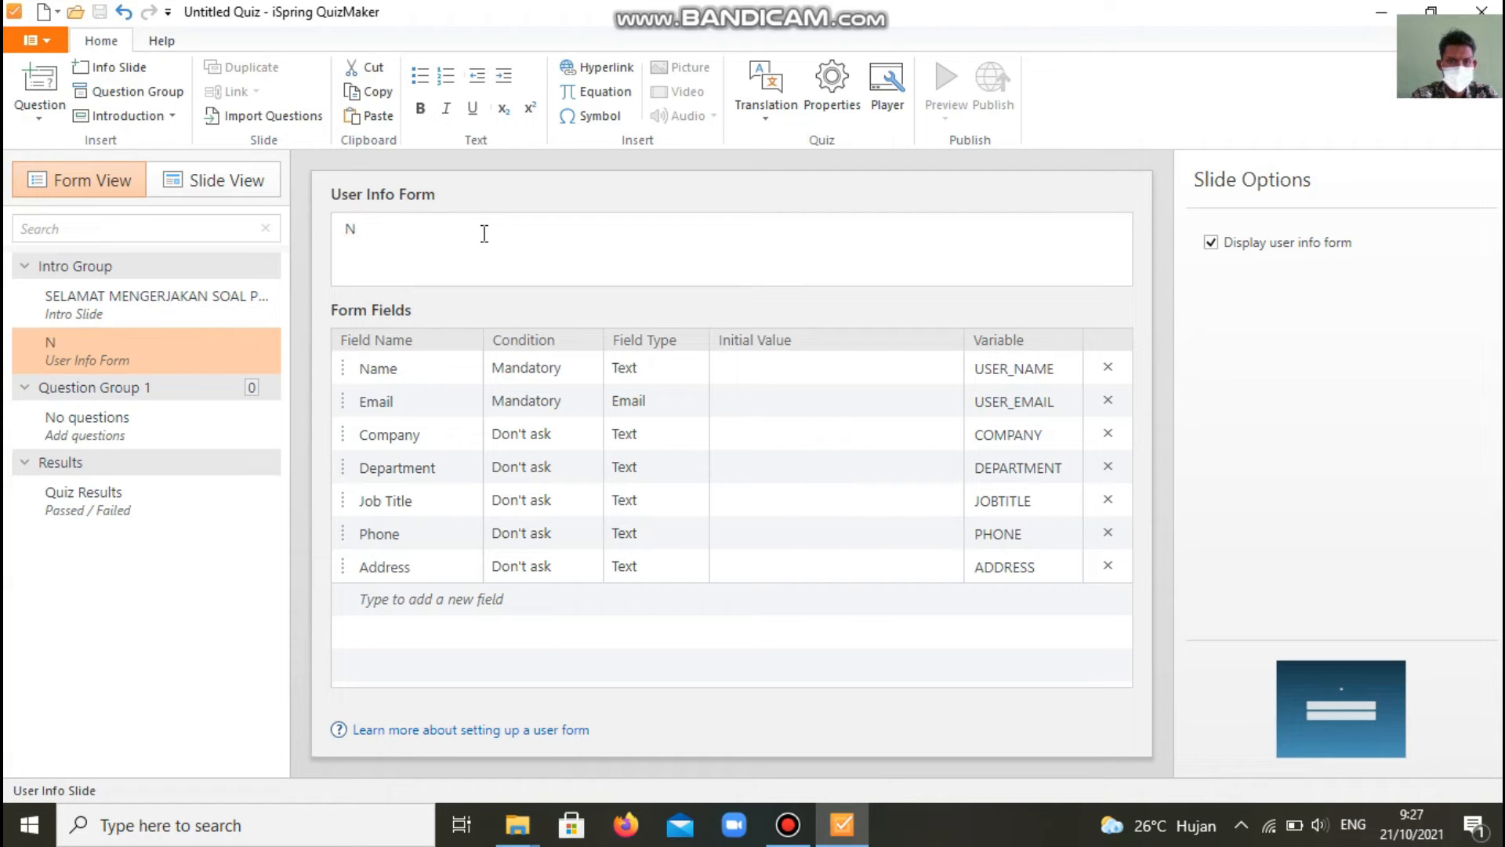
type("GISI BIODATA")
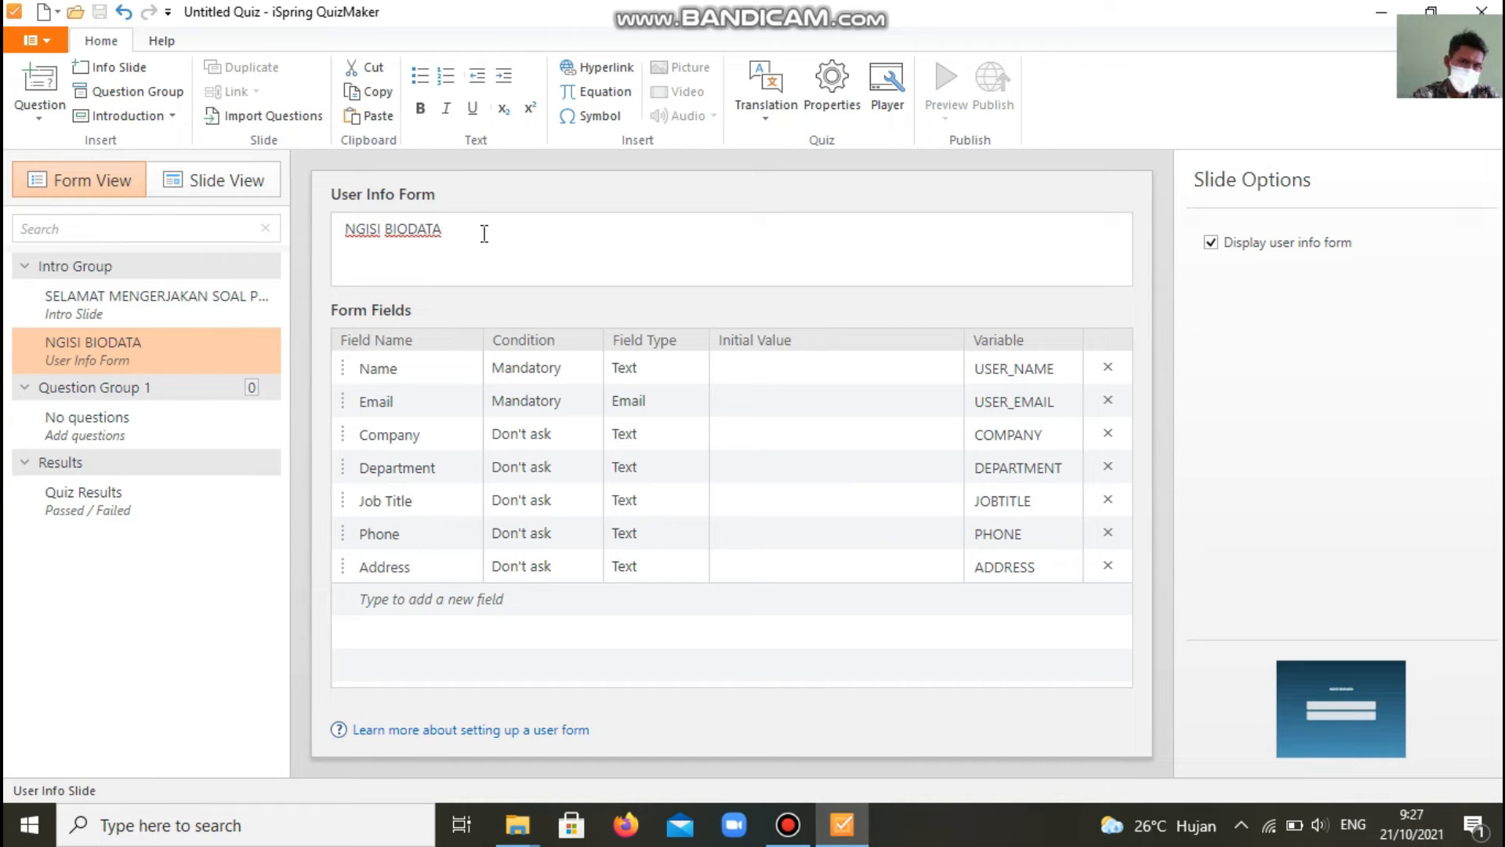
Step: Replace the user info form's title with SILAHKAN DI ISI
left_click_drag(484, 234, 330, 227)
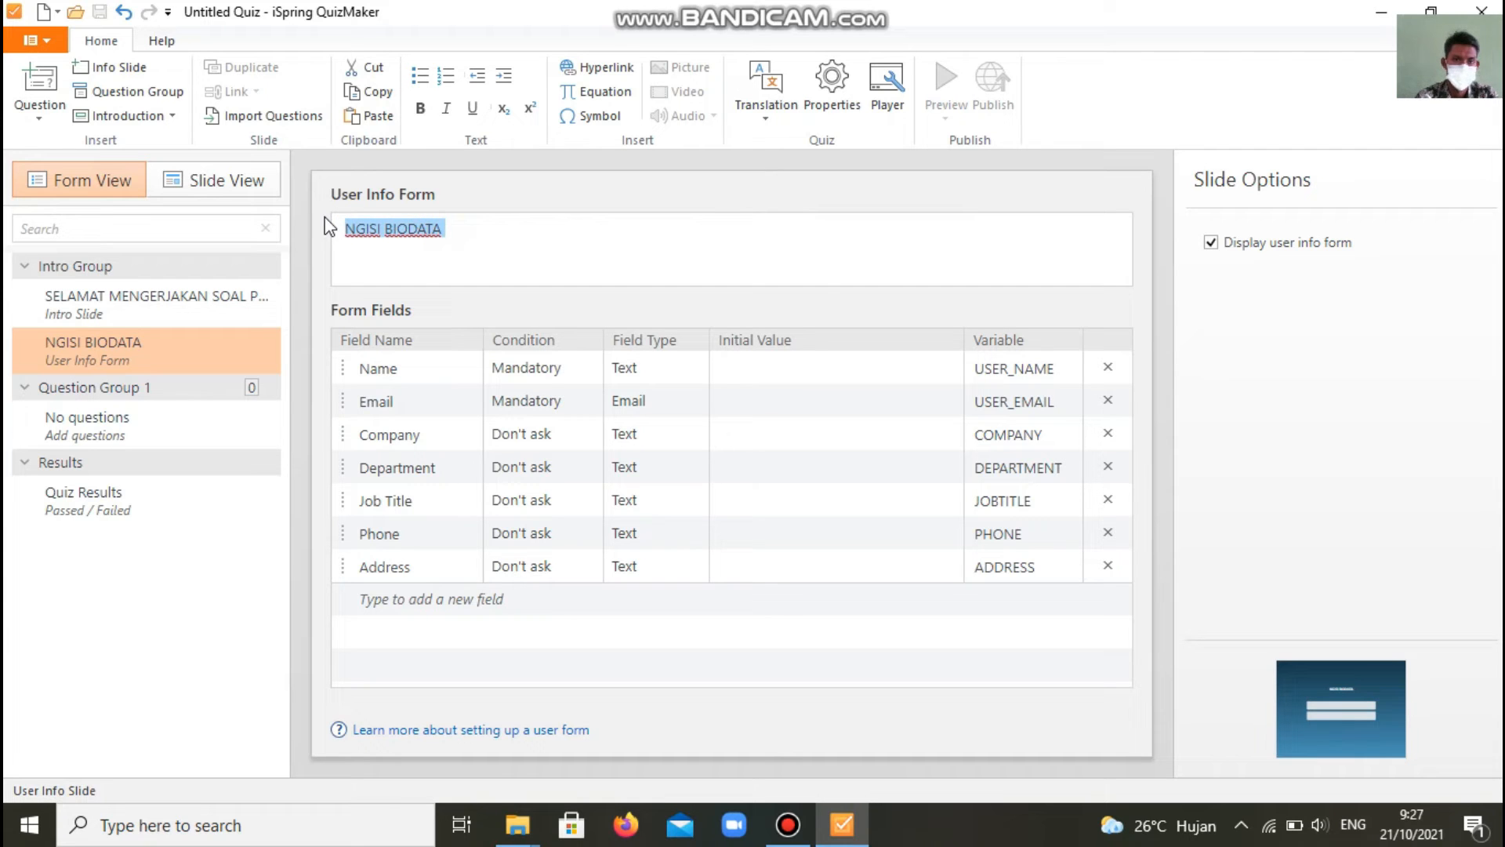
type("SILAHKAN")
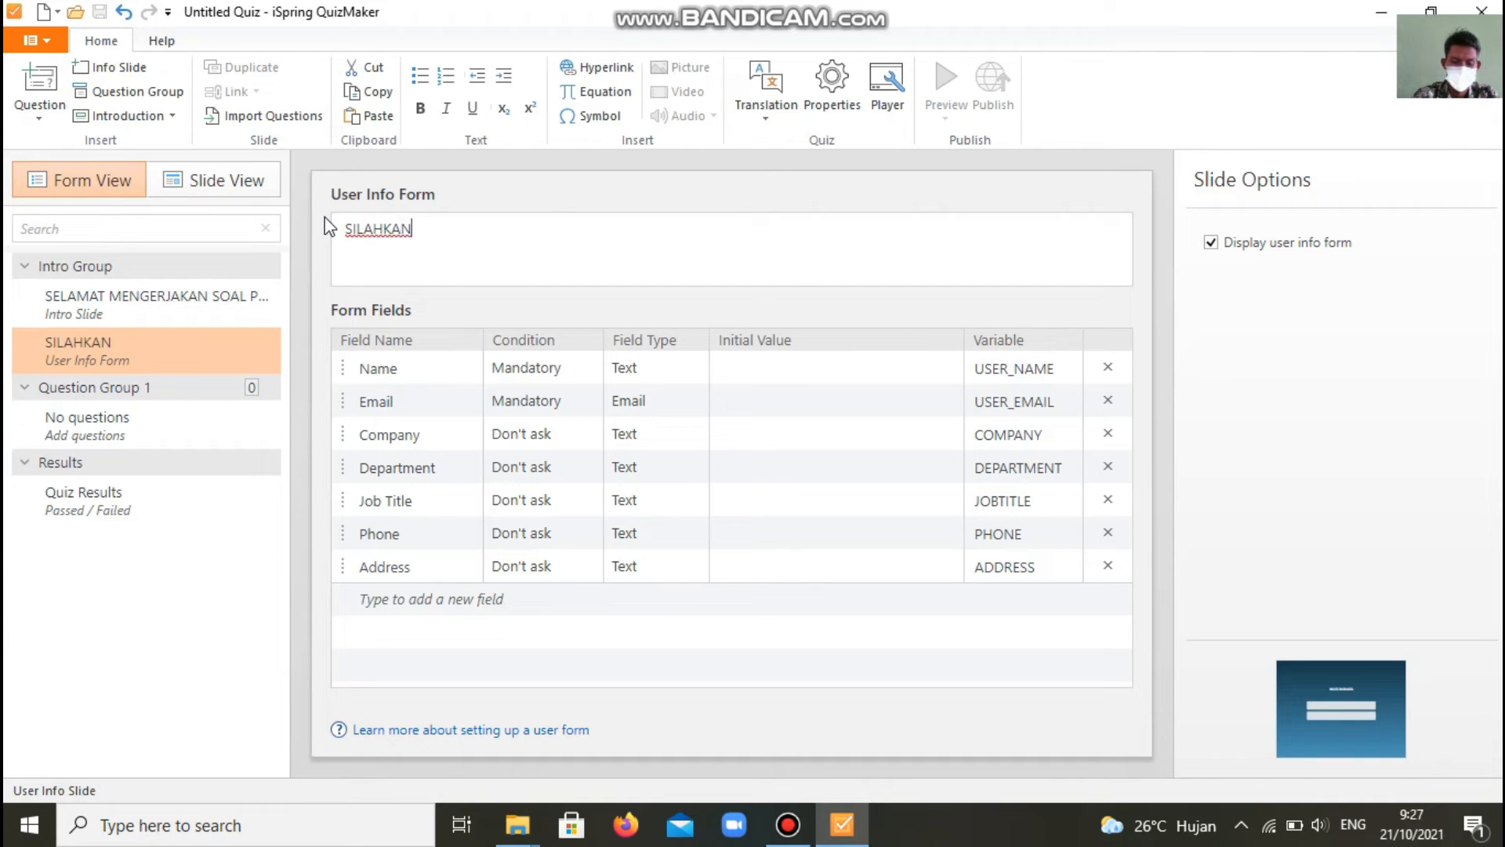
type(" DI ISI")
Step: Rename the Name field of the user info form to NAMA
left_click(428, 375)
left_click(429, 376)
key("BackSpace")
key("BackSpace")
key("BackSpace")
type("NAMA")
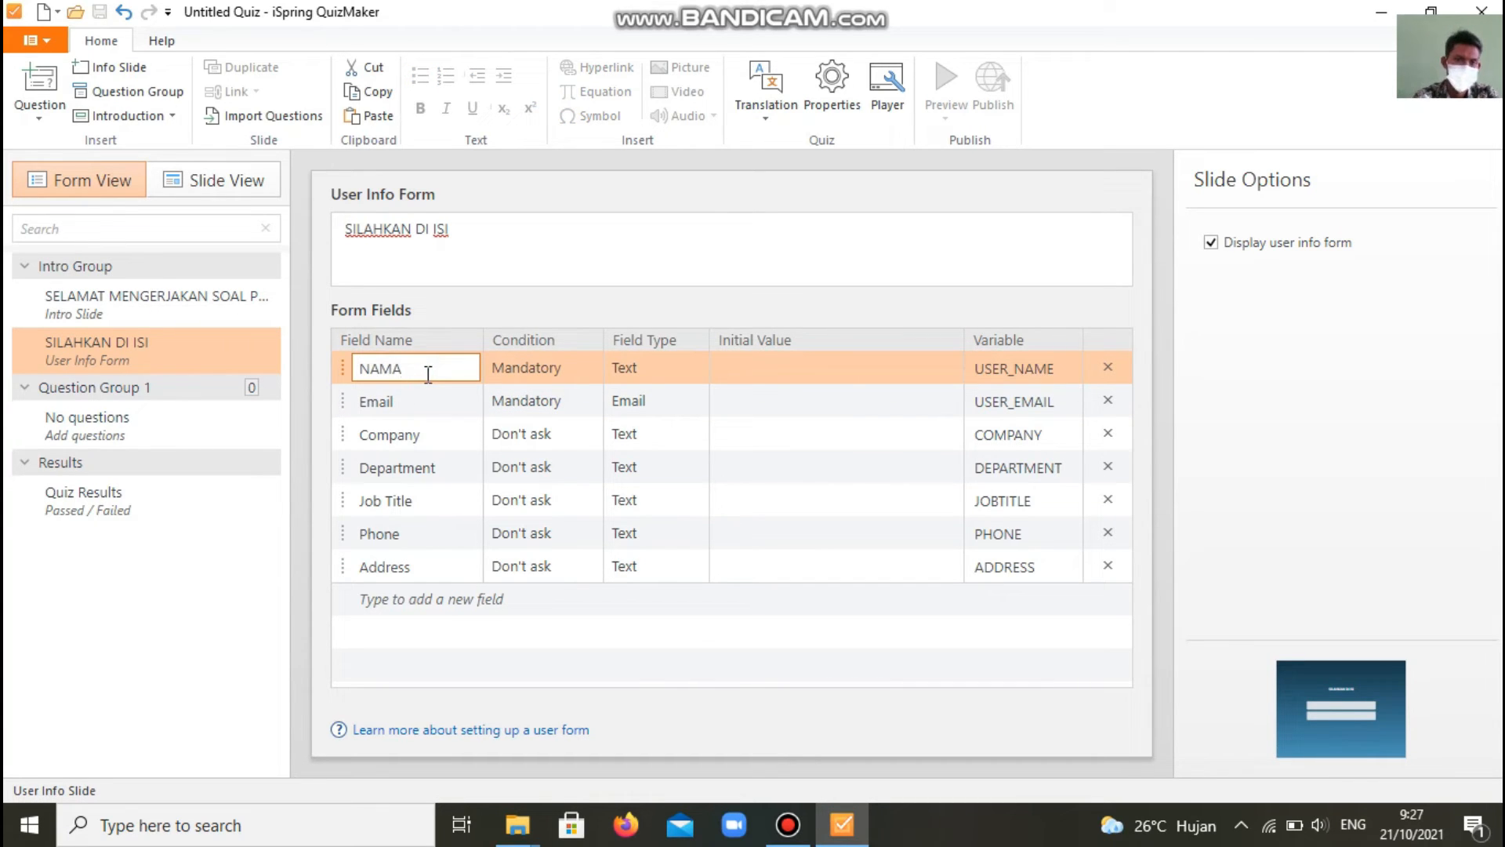
Step: Rename the Email field of the user info form to KELAS
left_click(414, 400)
key("BackSpace")
key("BackSpace")
key("BackSpace")
key("BackSpace")
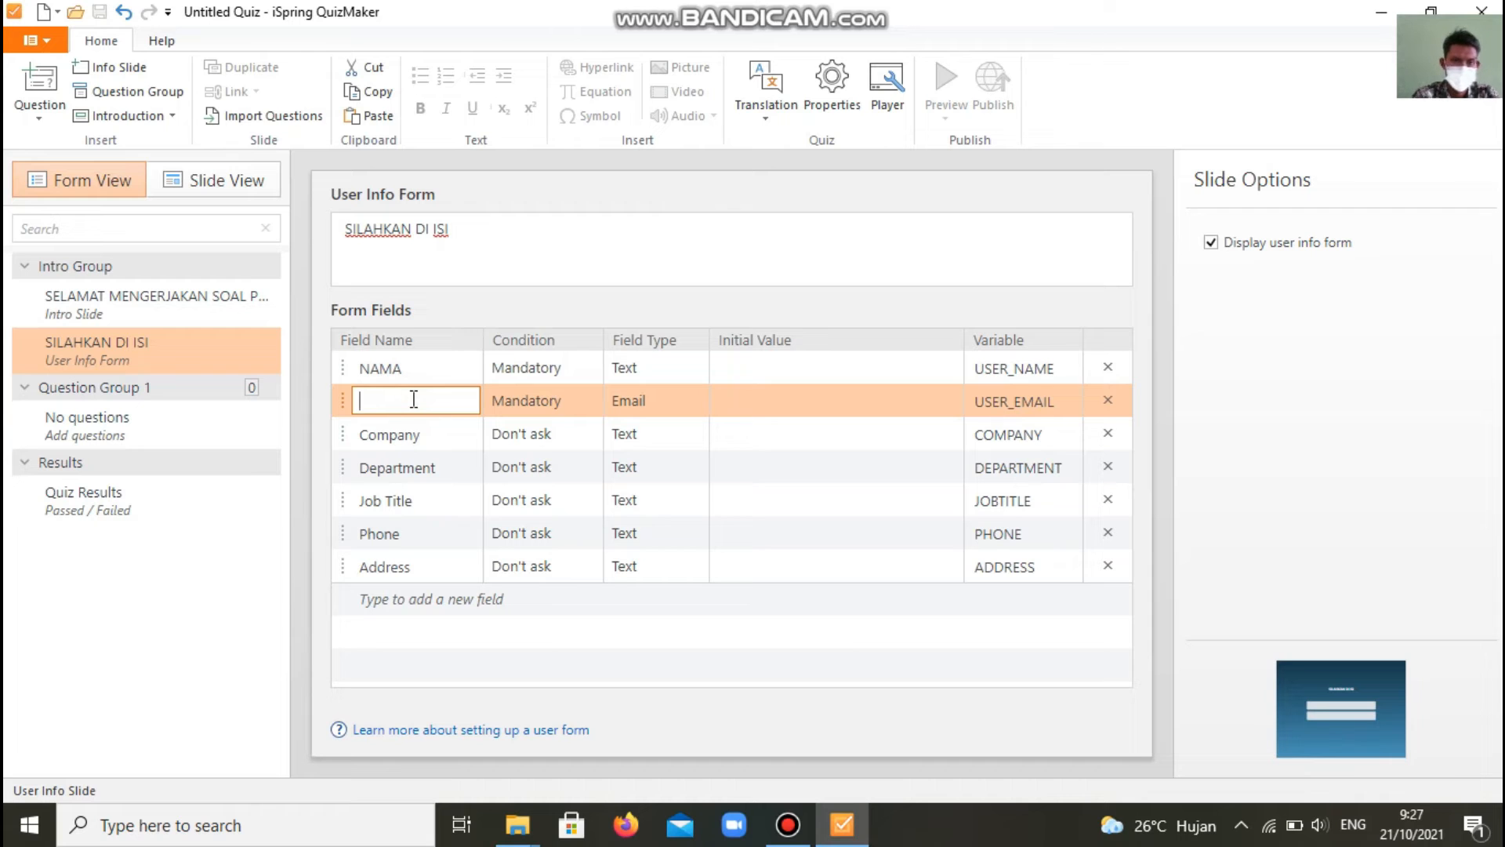
type("KELAS")
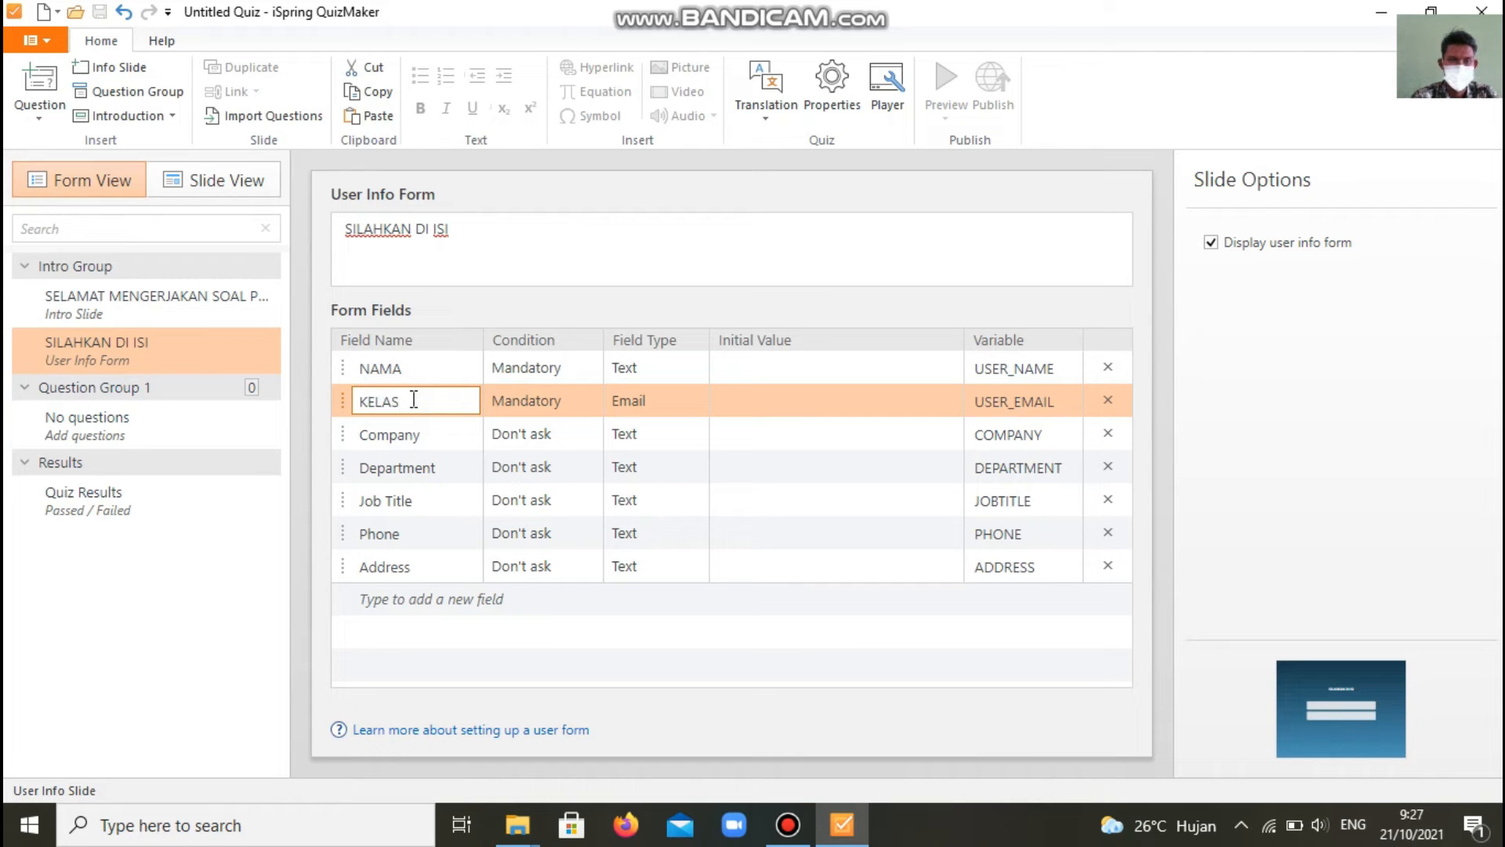
Step: Rename the Company field of the user info form to NO ABSEN
left_click(434, 438)
key("BackSpace")
key("BackSpace")
key("BackSpace")
key("BackSpace")
key("BackSpace")
key("BackSpace")
type("NO ABSEN")
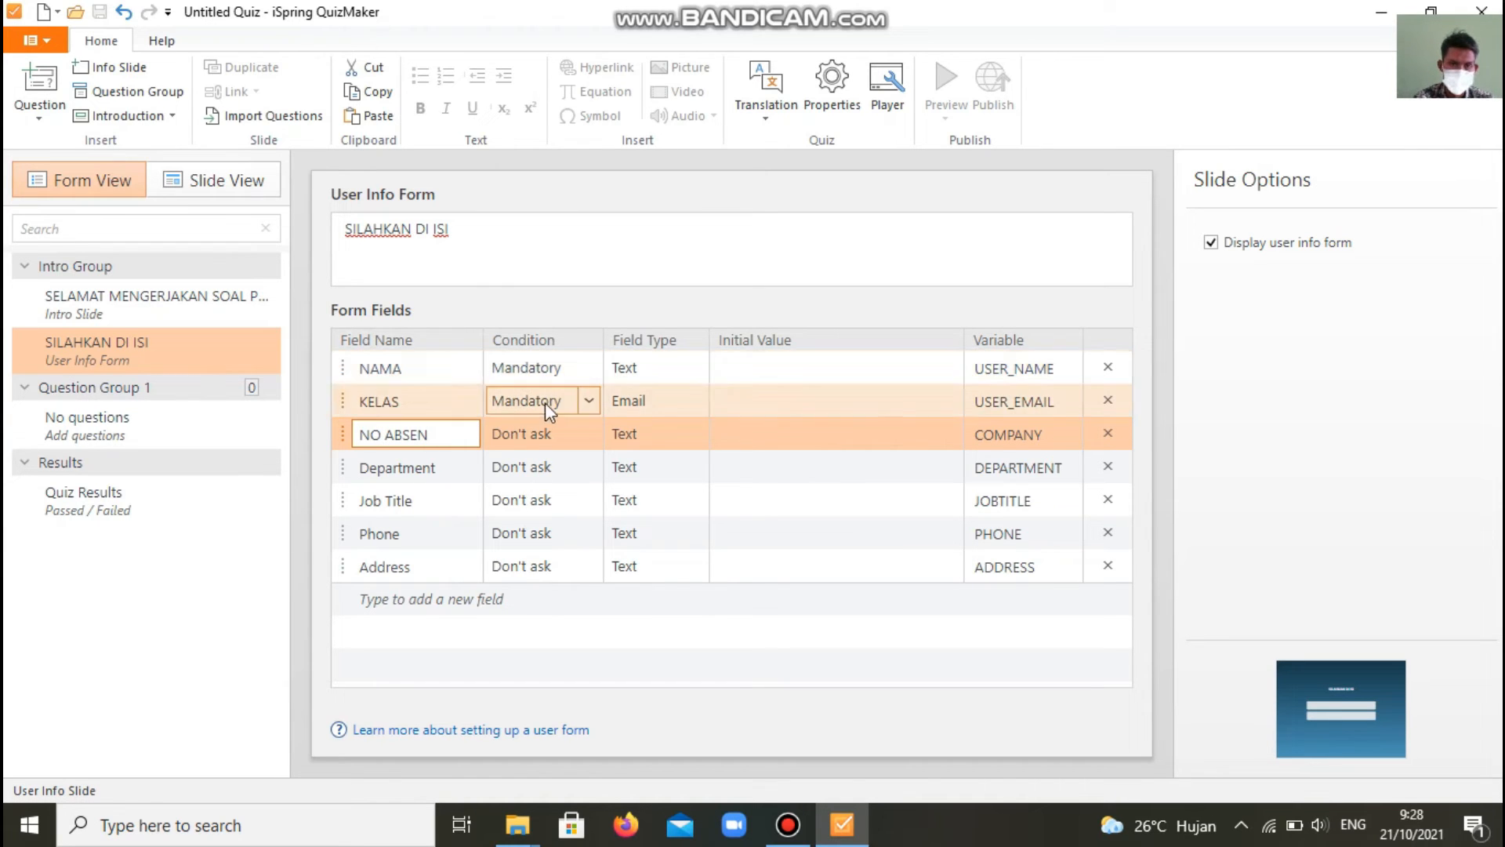
Step: Make the NO ABSEN field mandatory and set the KELAS field's type to Text
left_click(588, 436)
left_click(552, 465)
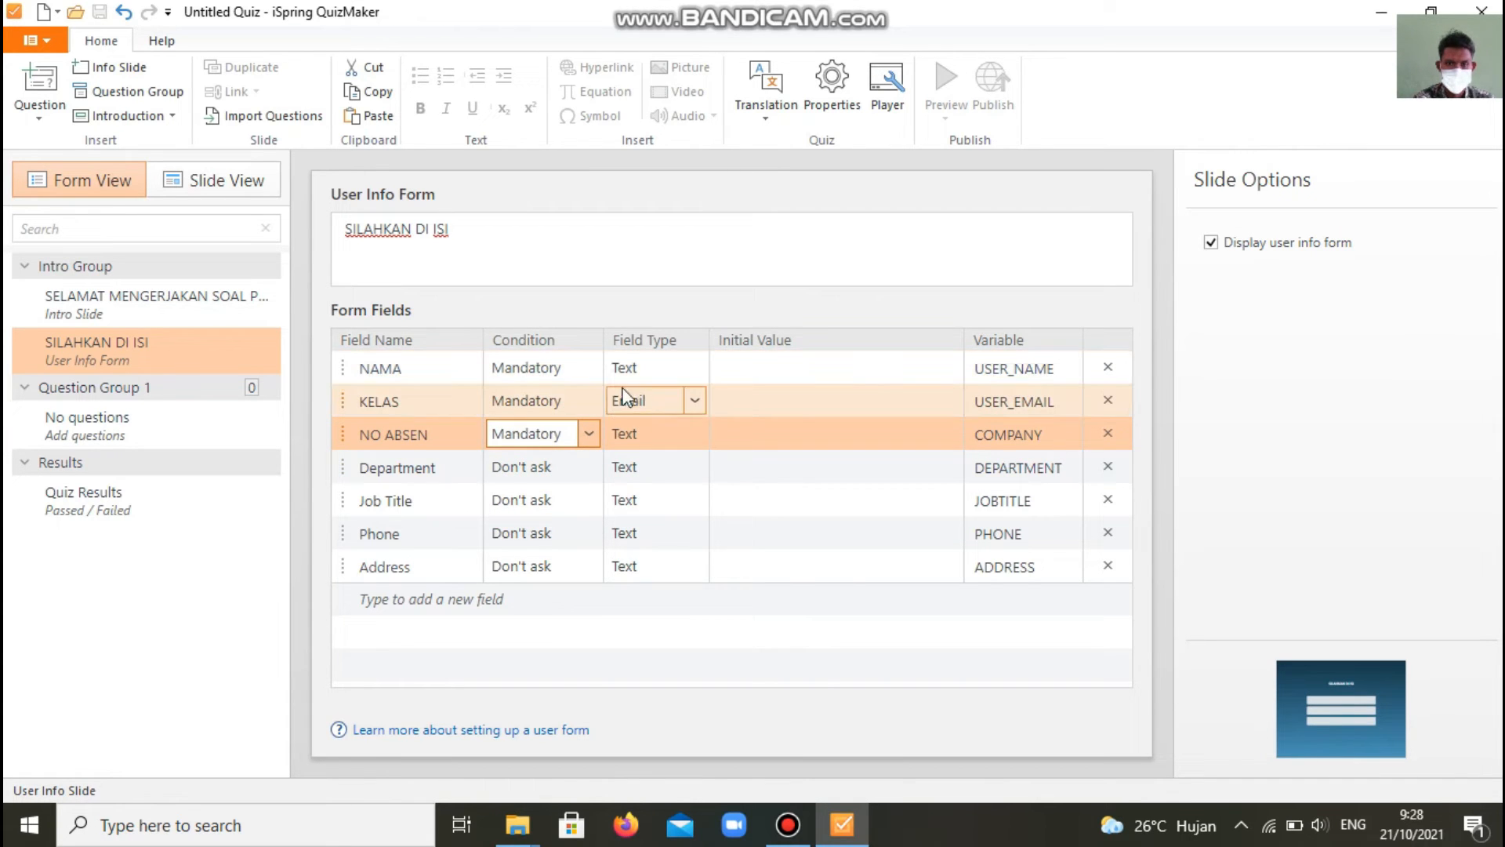
left_click(695, 401)
left_click(630, 432)
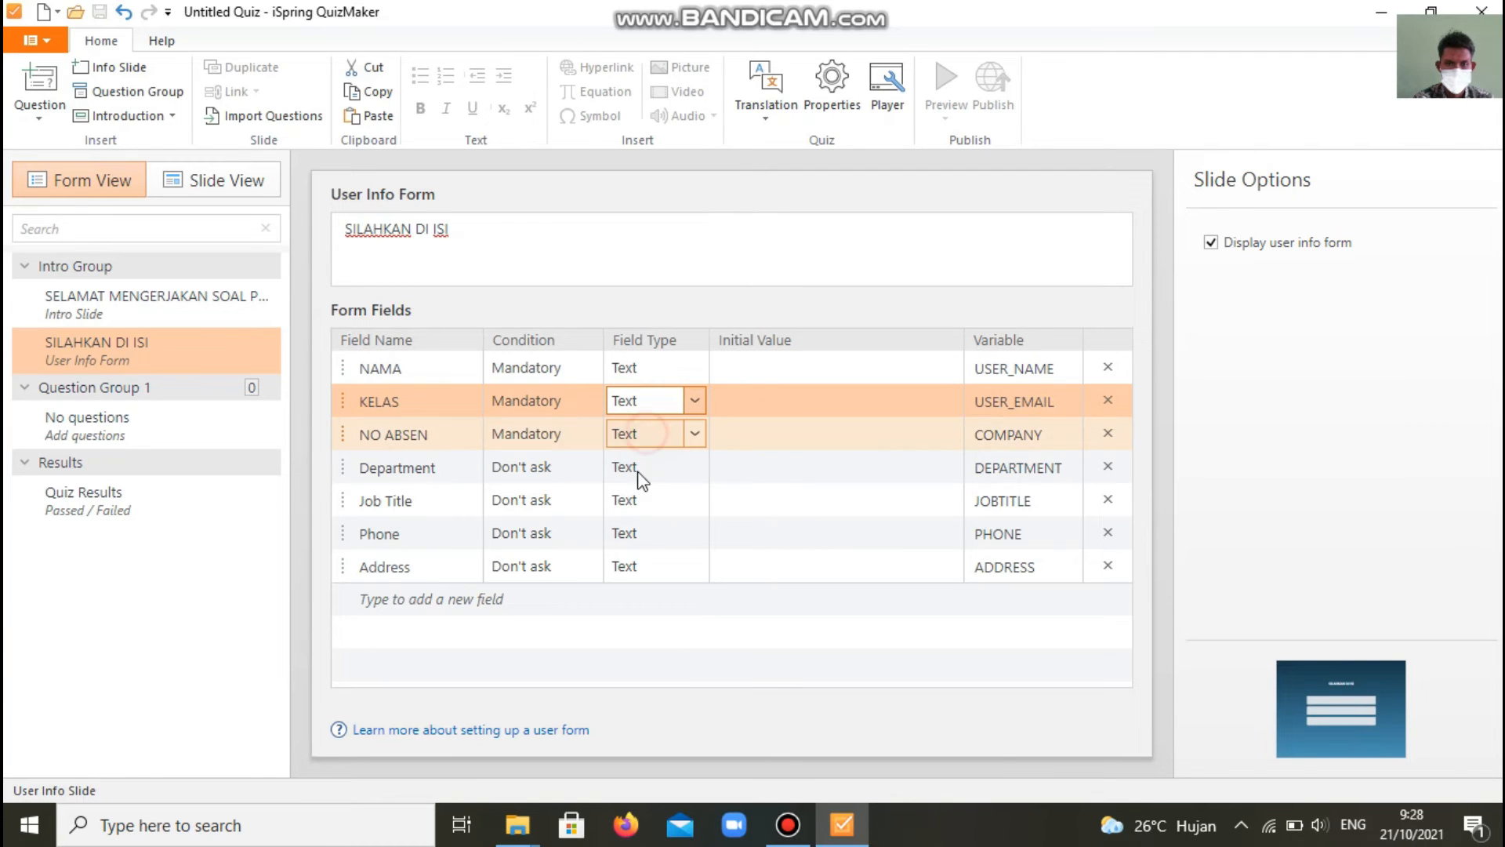
Step: Set the variables of the three mandatory fields to NAMA, KELAS and NOABSEN, matching their field names
left_click(1066, 369)
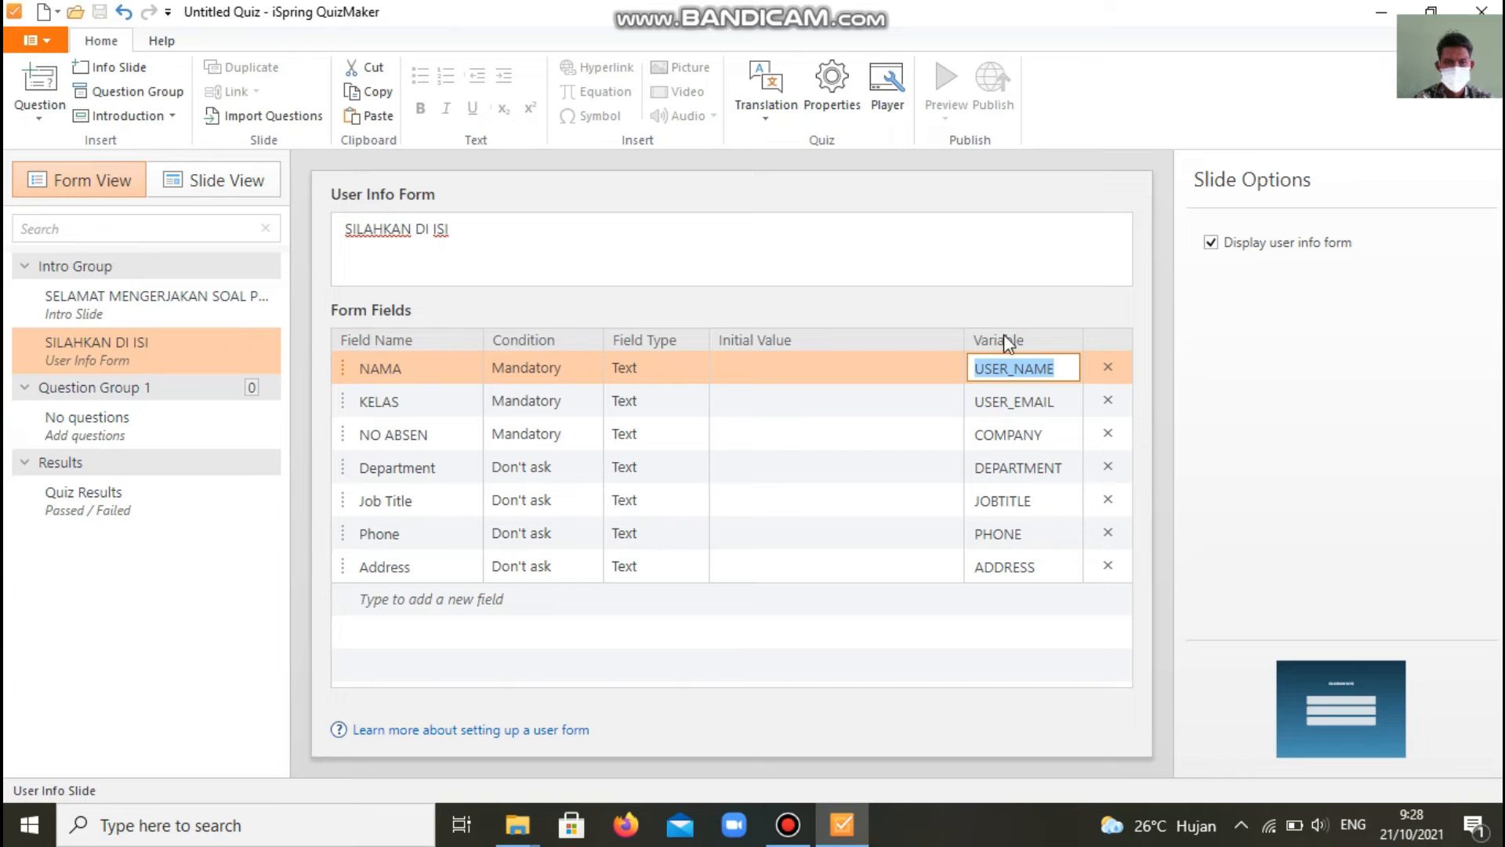
type("NAMA")
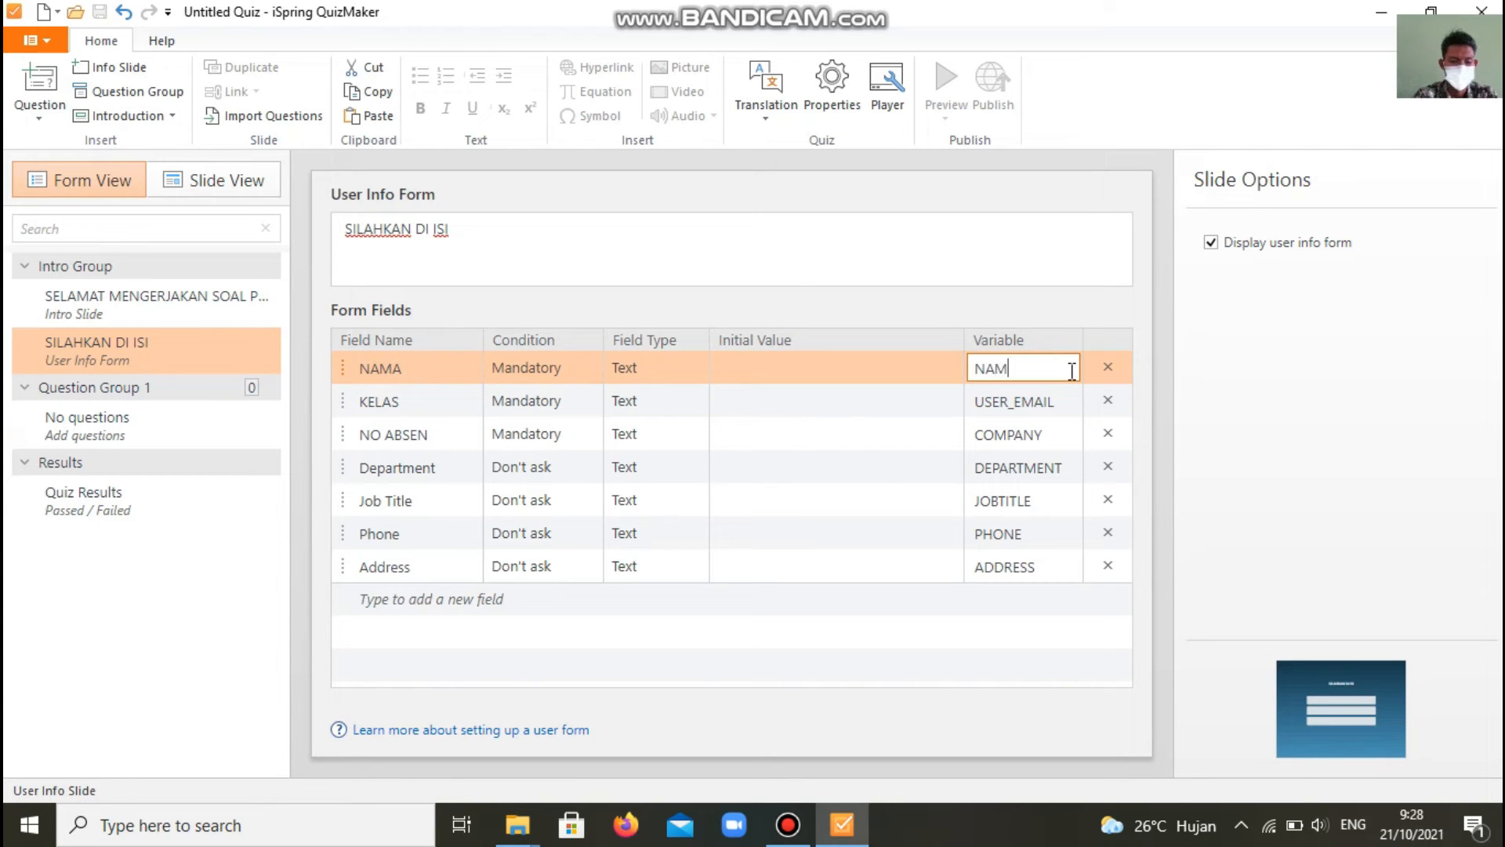
left_click(1055, 398)
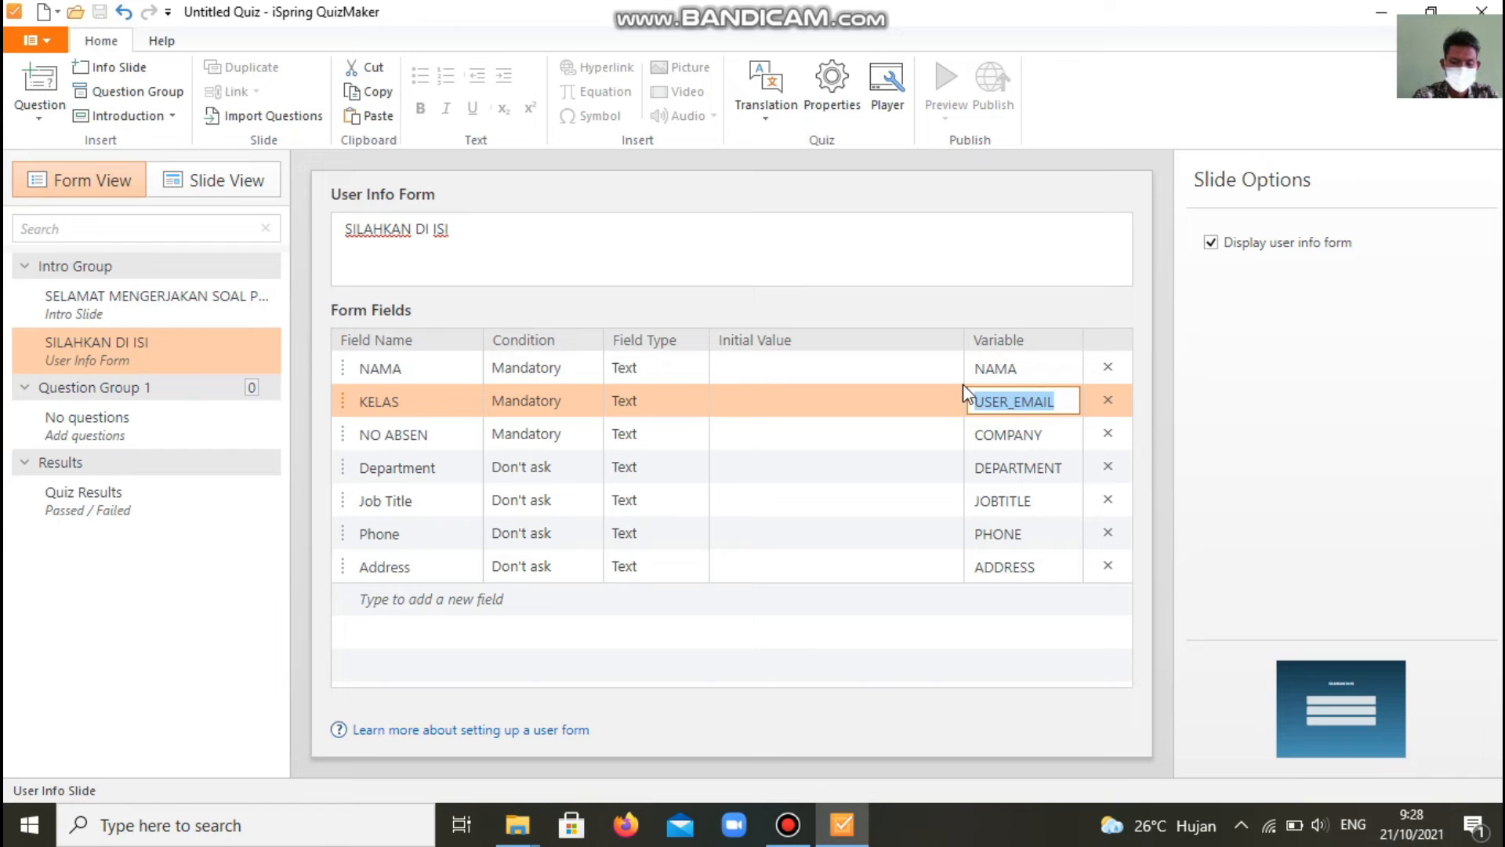
type("KELAS")
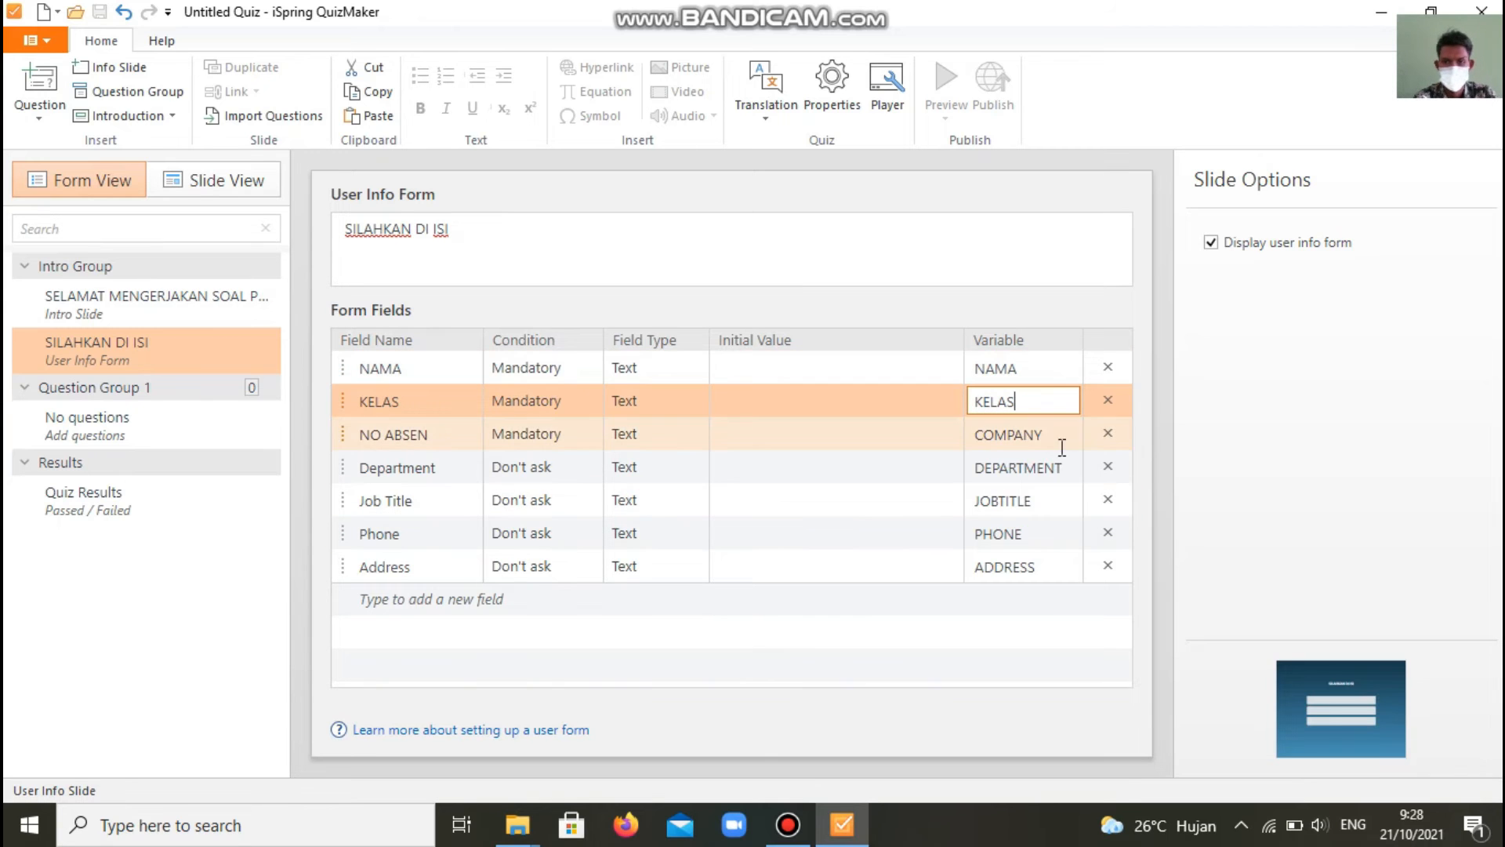
left_click_drag(1043, 437, 966, 433)
type("NOABSEN")
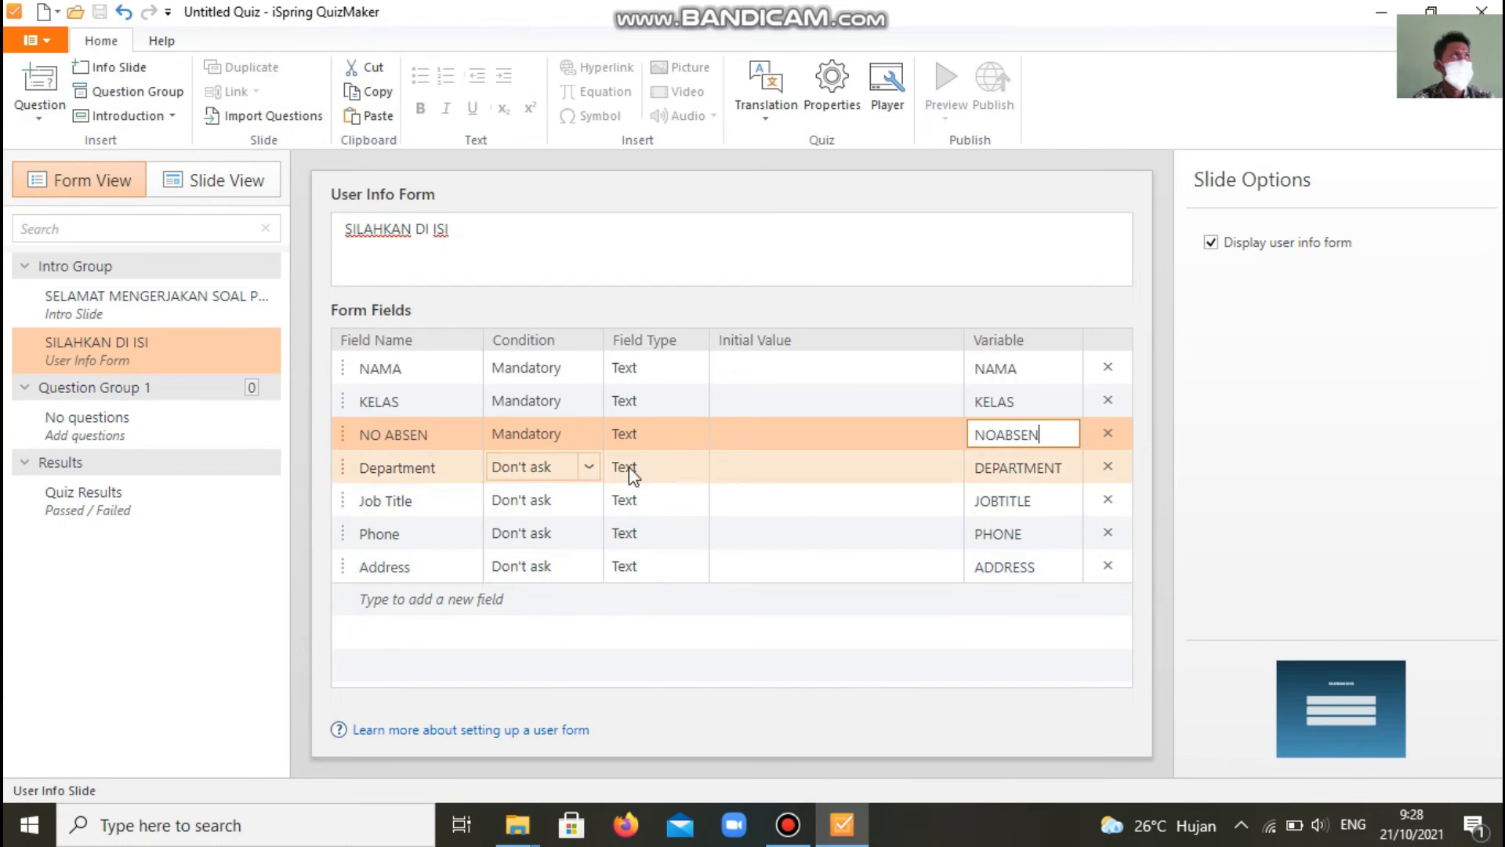
Step: Delete the Department, Job Title, Phone and Address fields and check how the form looks as a slide
left_click(1108, 467)
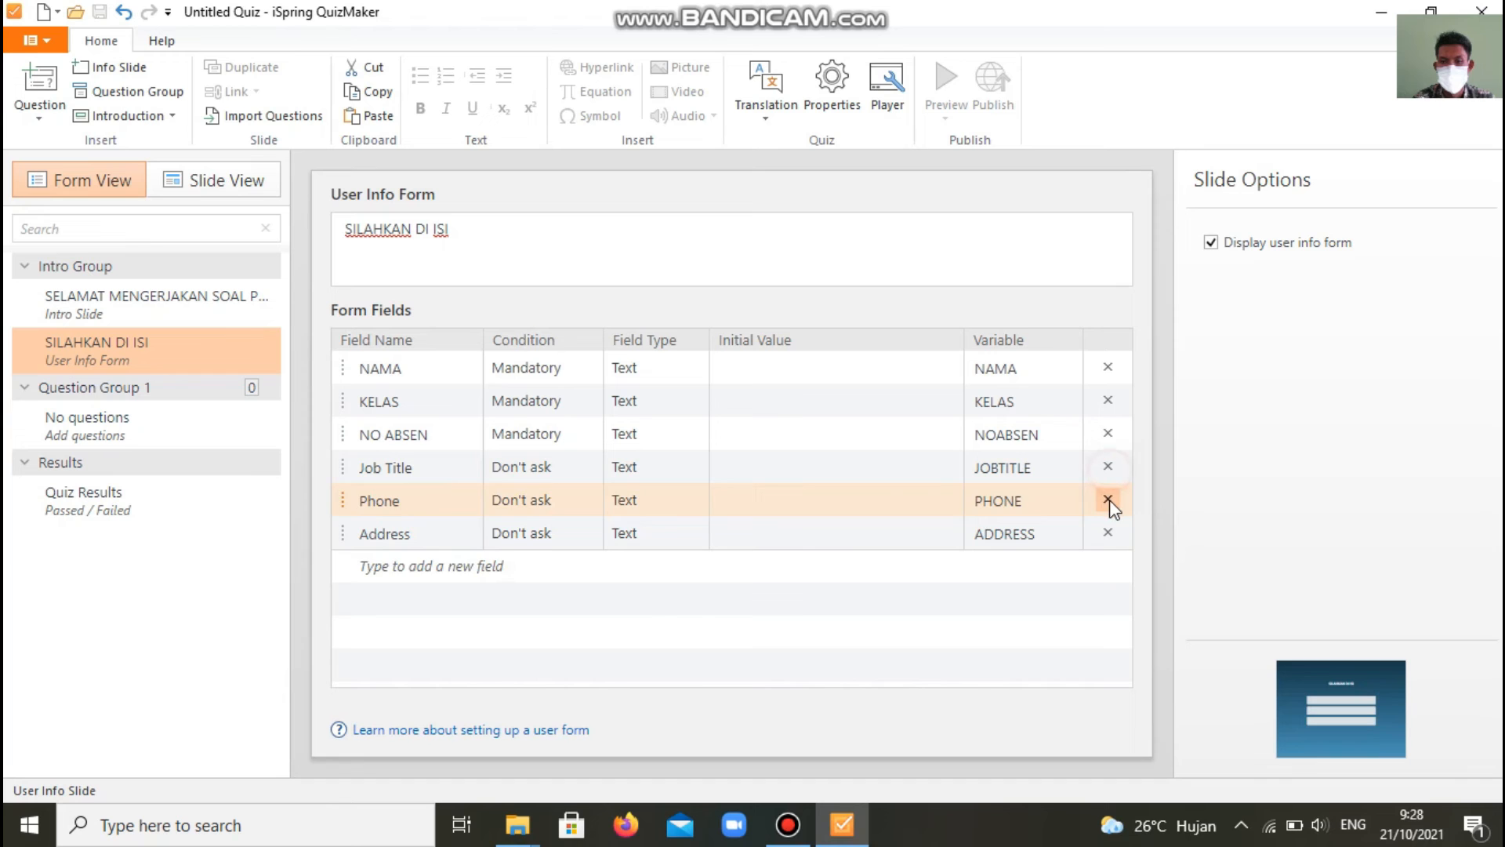
left_click(1108, 501)
left_click(1108, 500)
left_click(1108, 467)
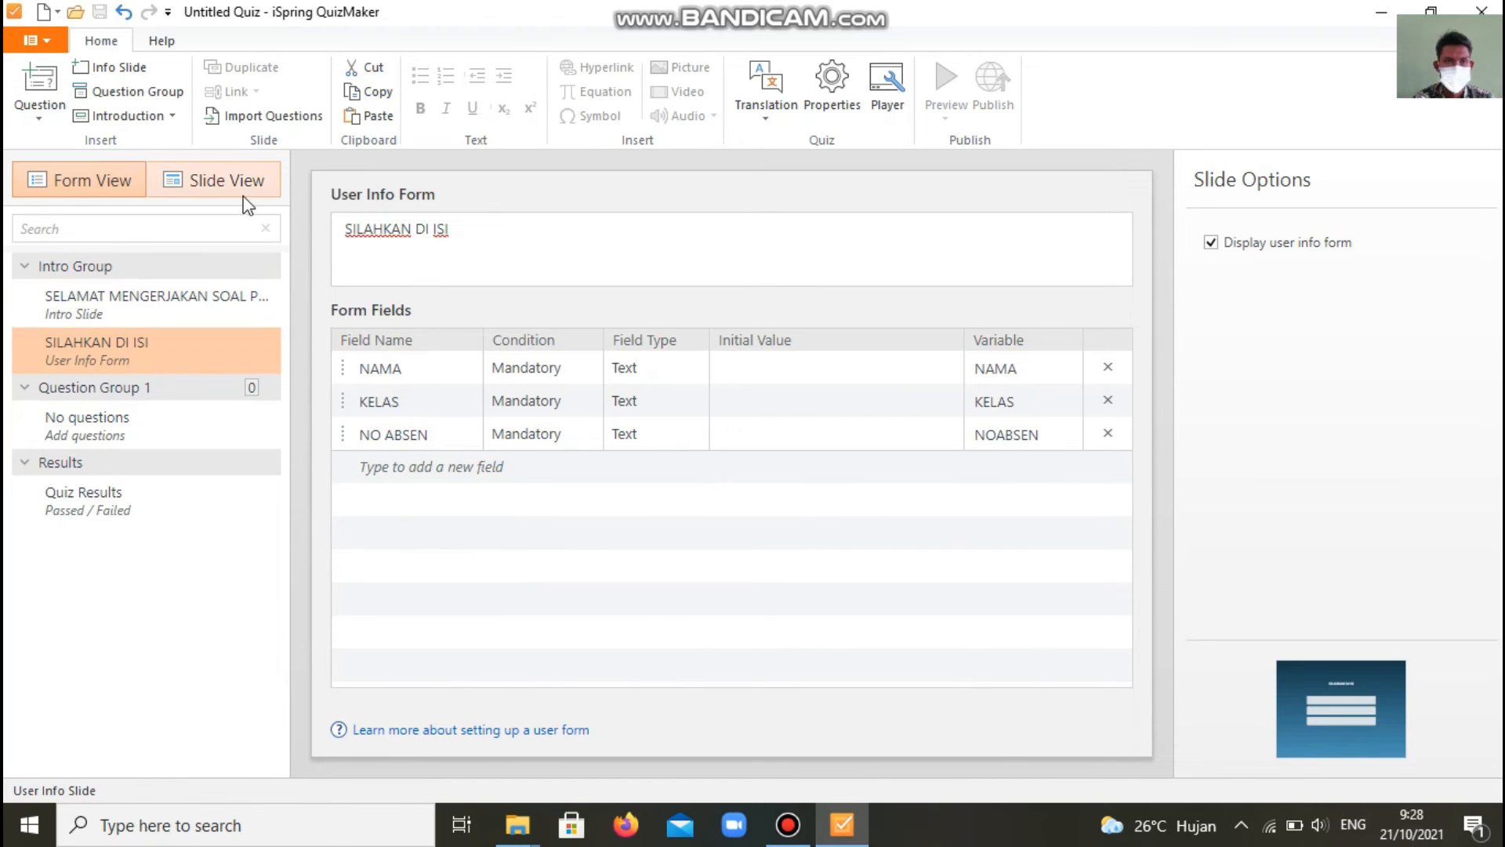
left_click(234, 170)
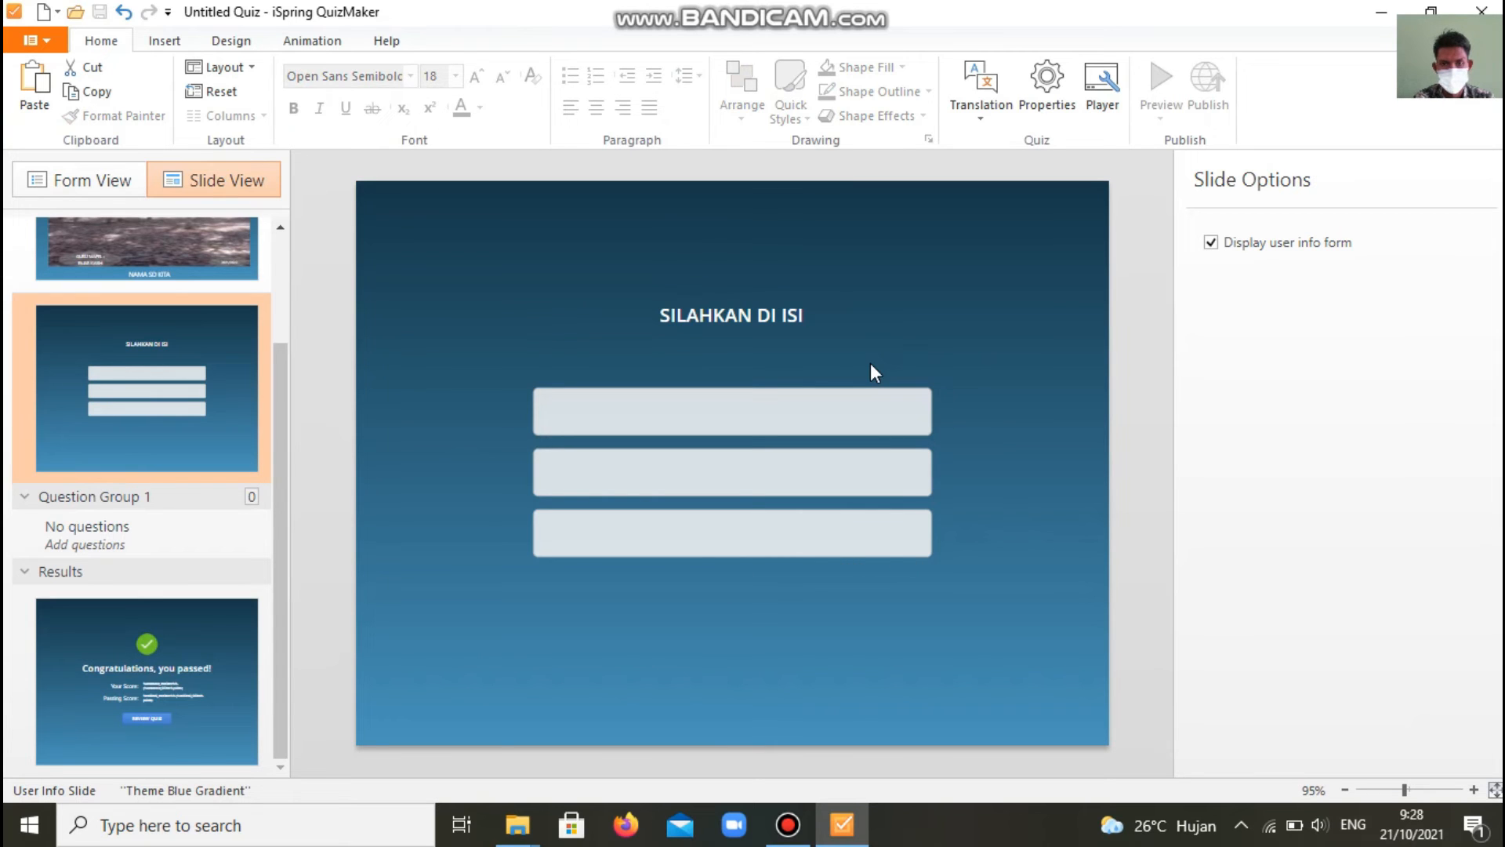
left_click(119, 182)
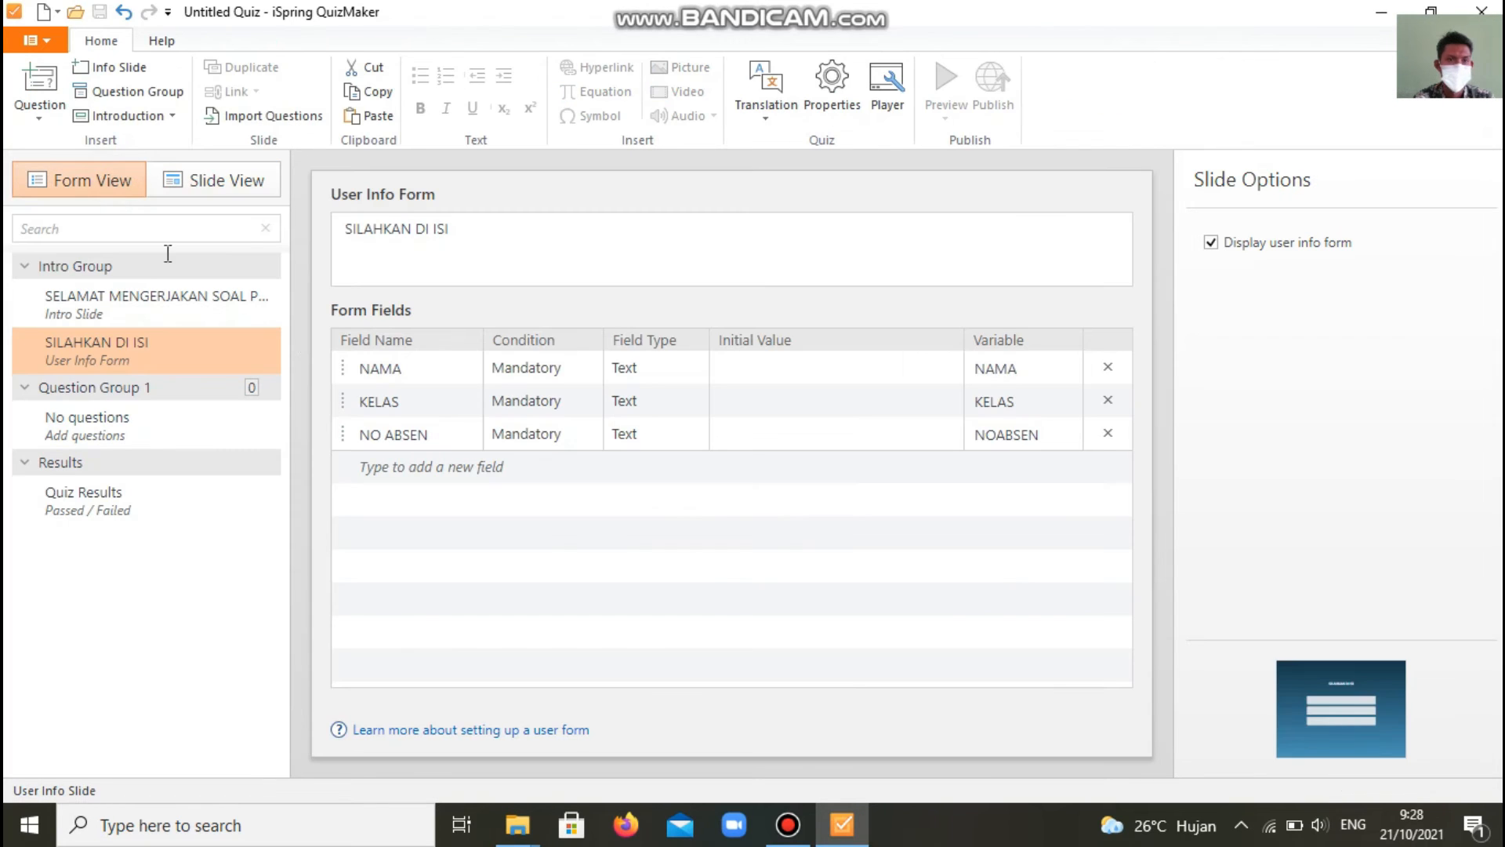
Step: Add a quiz instructions slide to the intro group and title it KETENTUAN PENGERJAAN
left_click(169, 117)
left_click(157, 202)
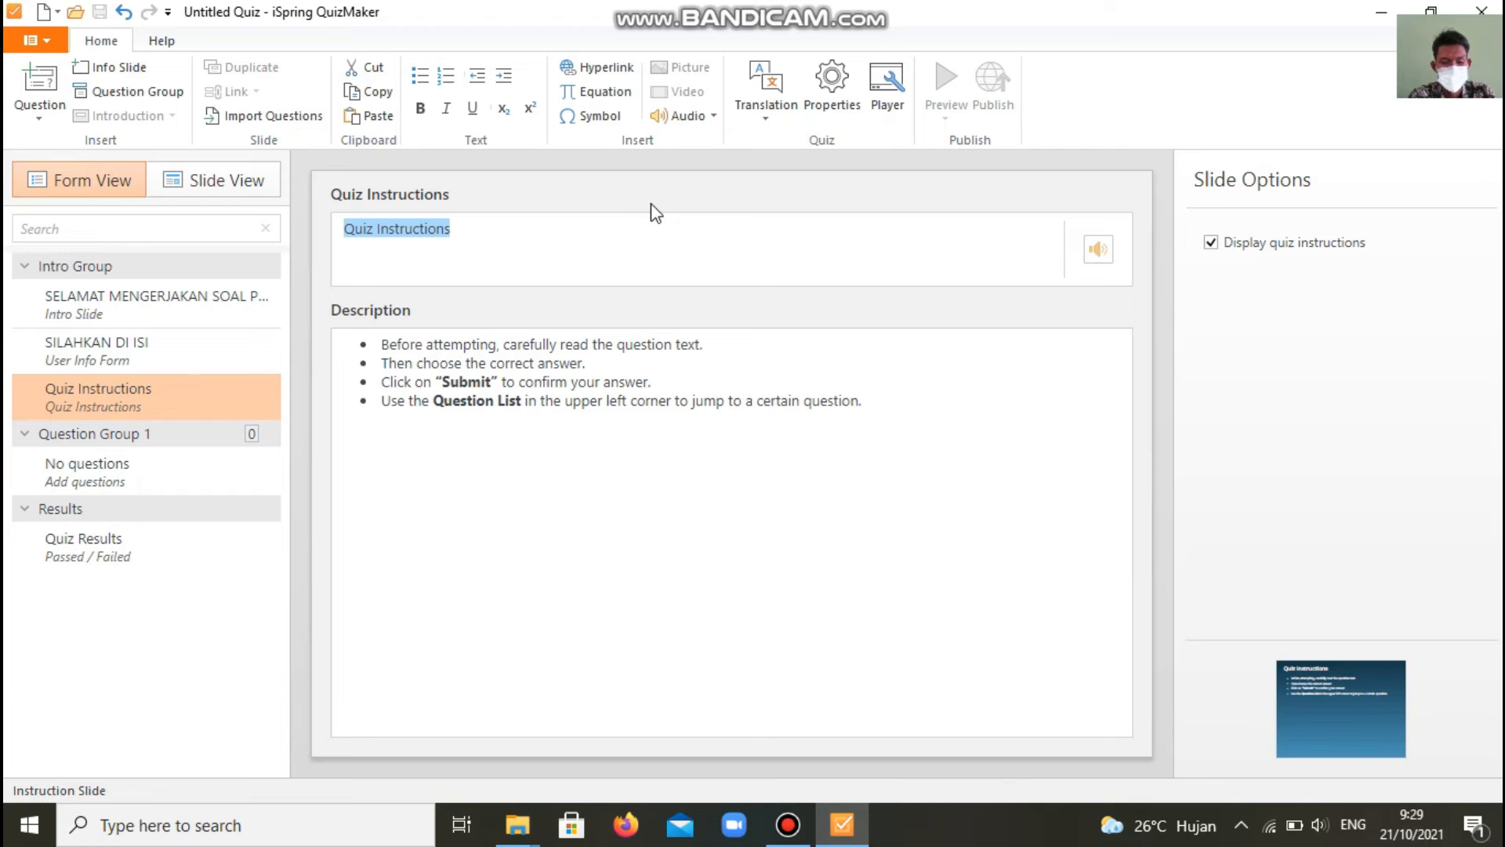
type("KETEN")
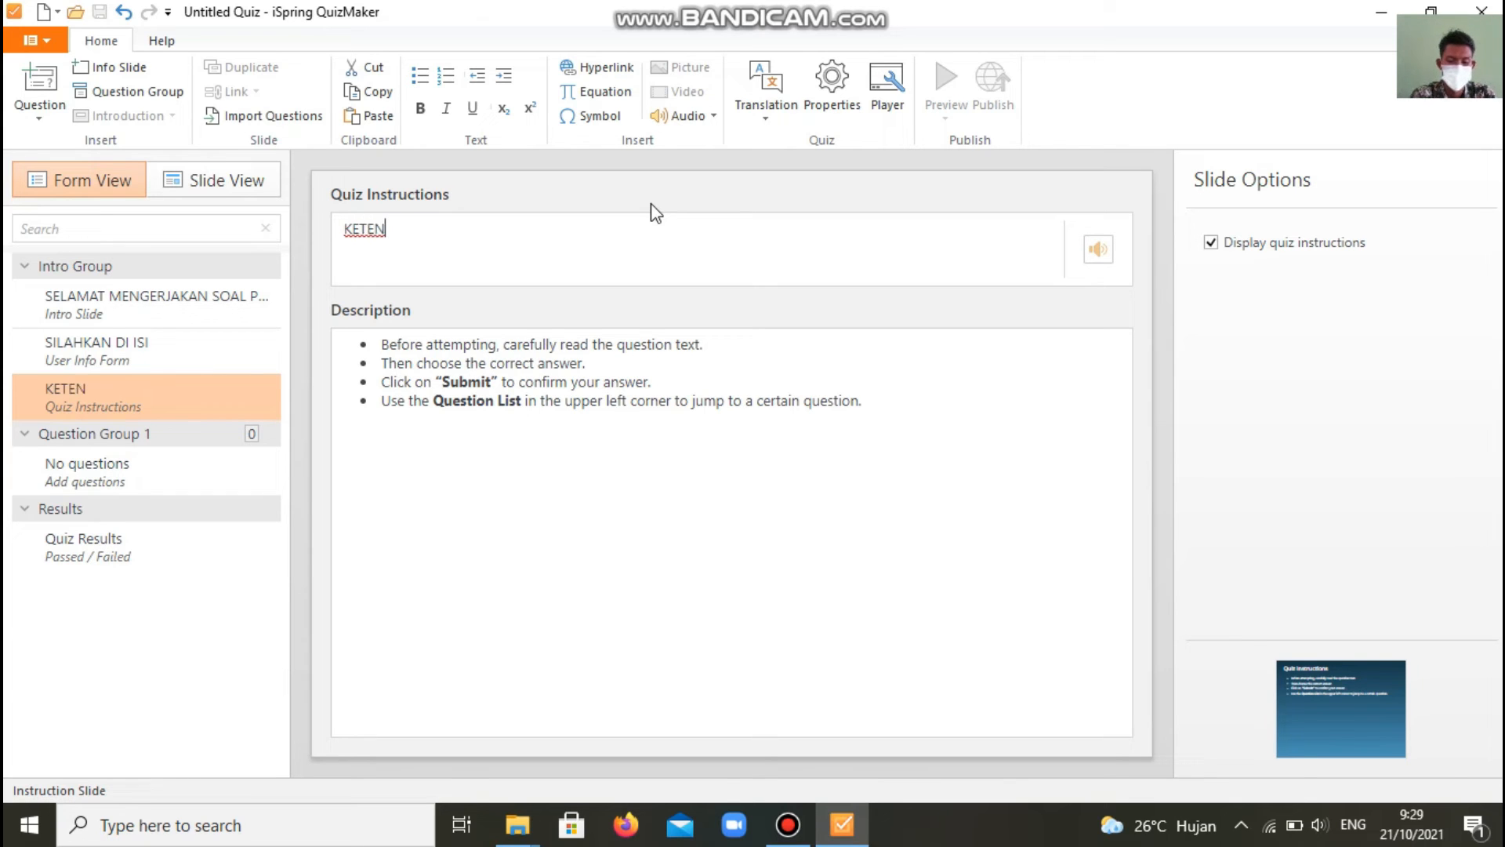
type("TUAN P")
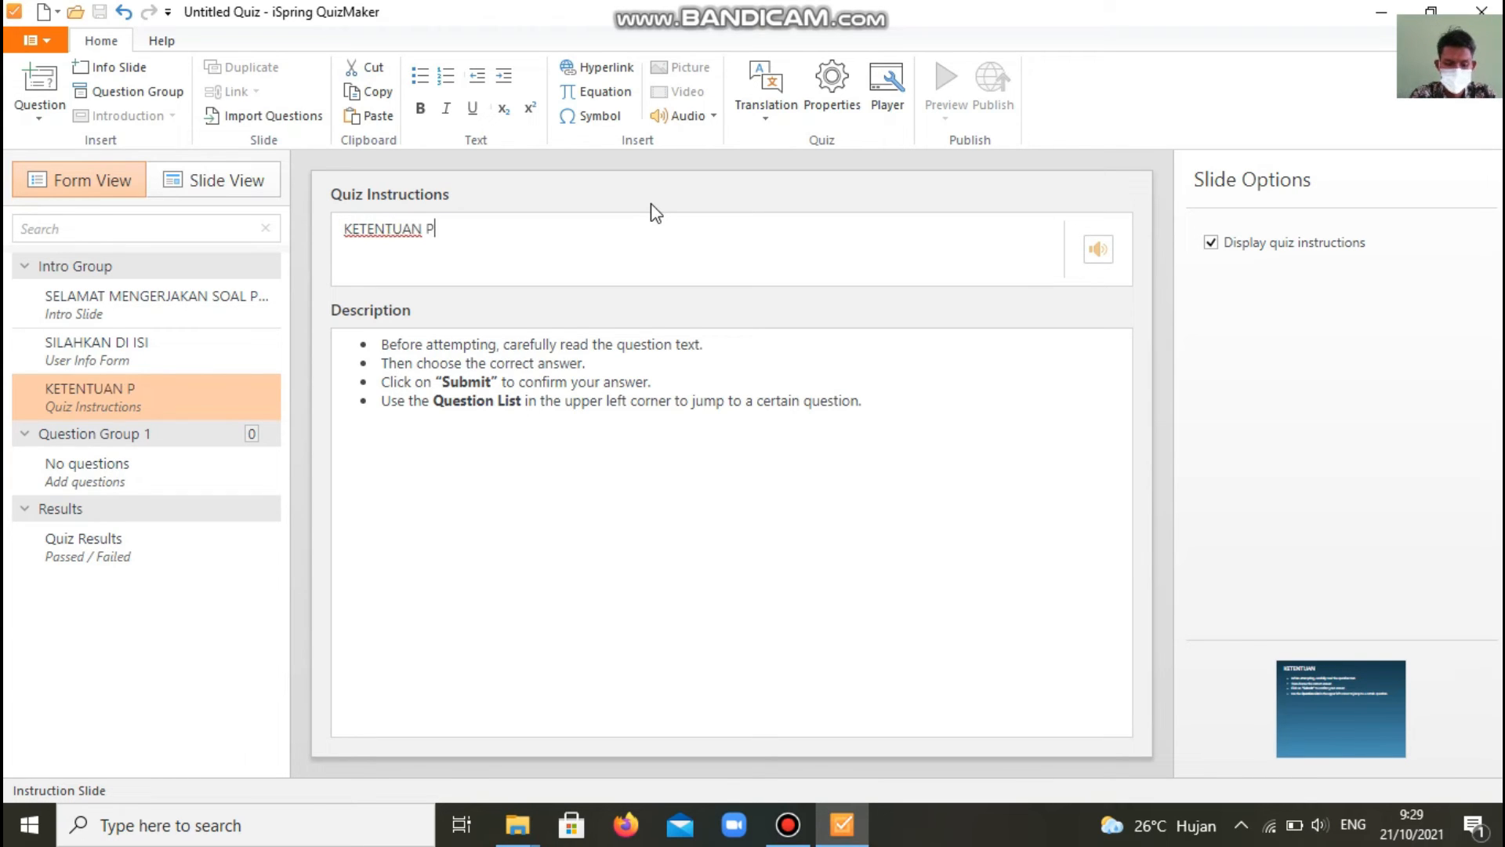
type("ENGERJAAN")
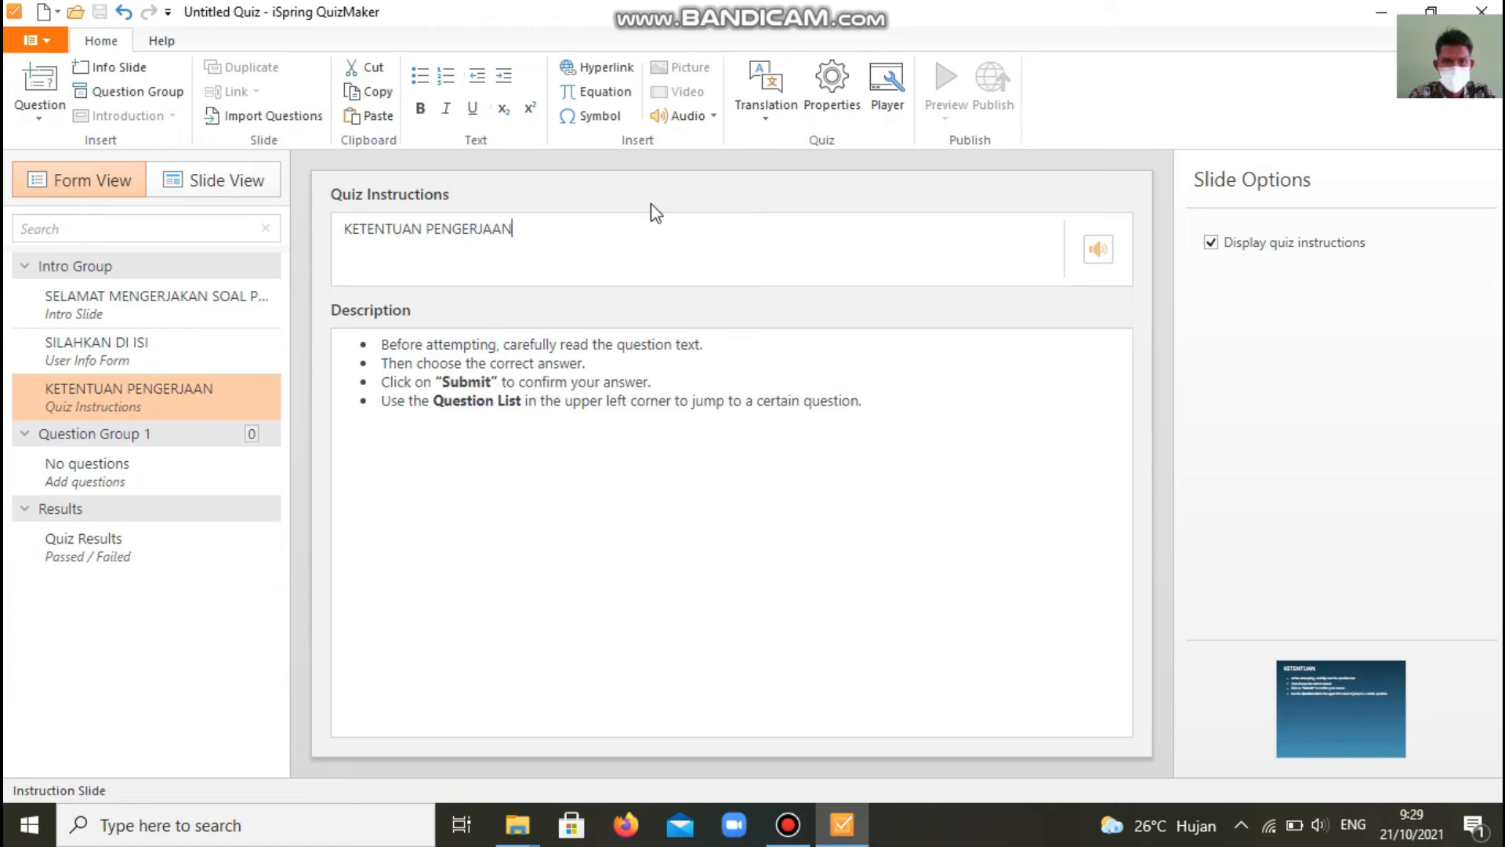
Step: Replace the instructions' description with the single bullet DI SESUAIKAN SAJA MASING-MASING and check how the slide looks
left_click_drag(871, 400, 349, 342)
type("D")
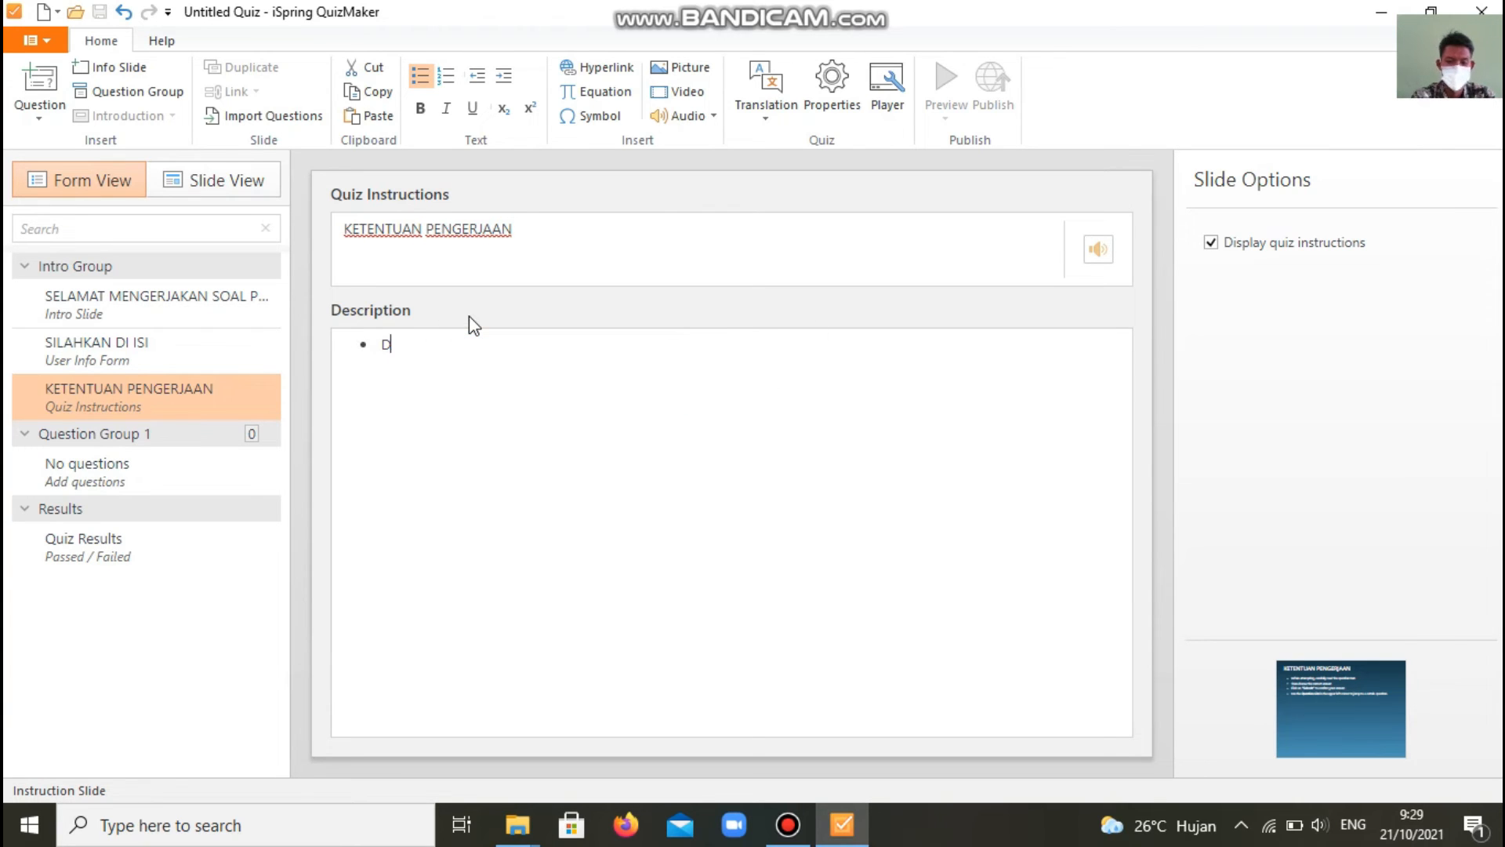
type("I SESUAIKAN")
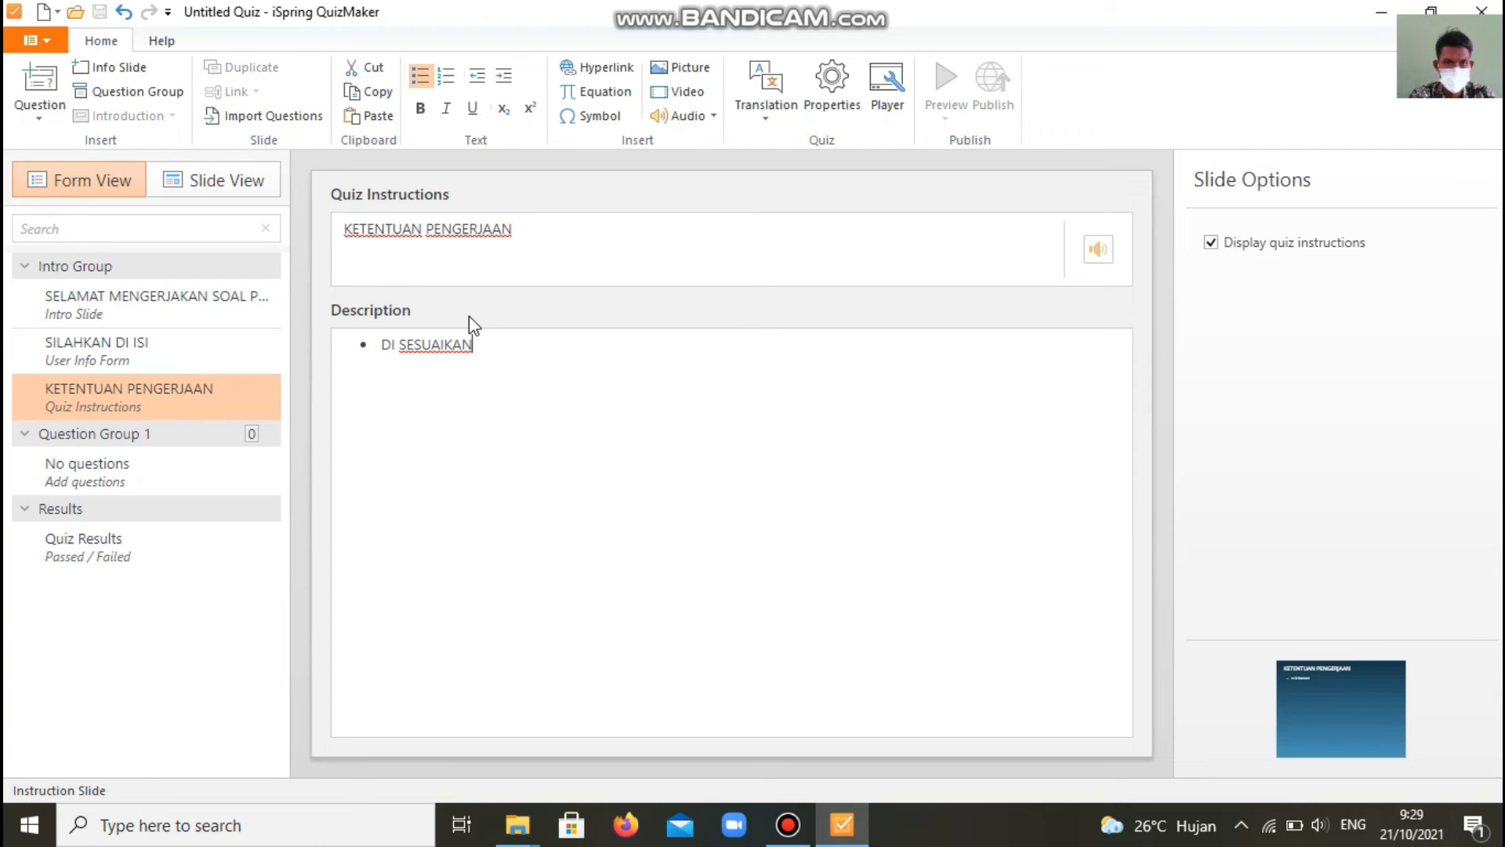
type("SAJA")
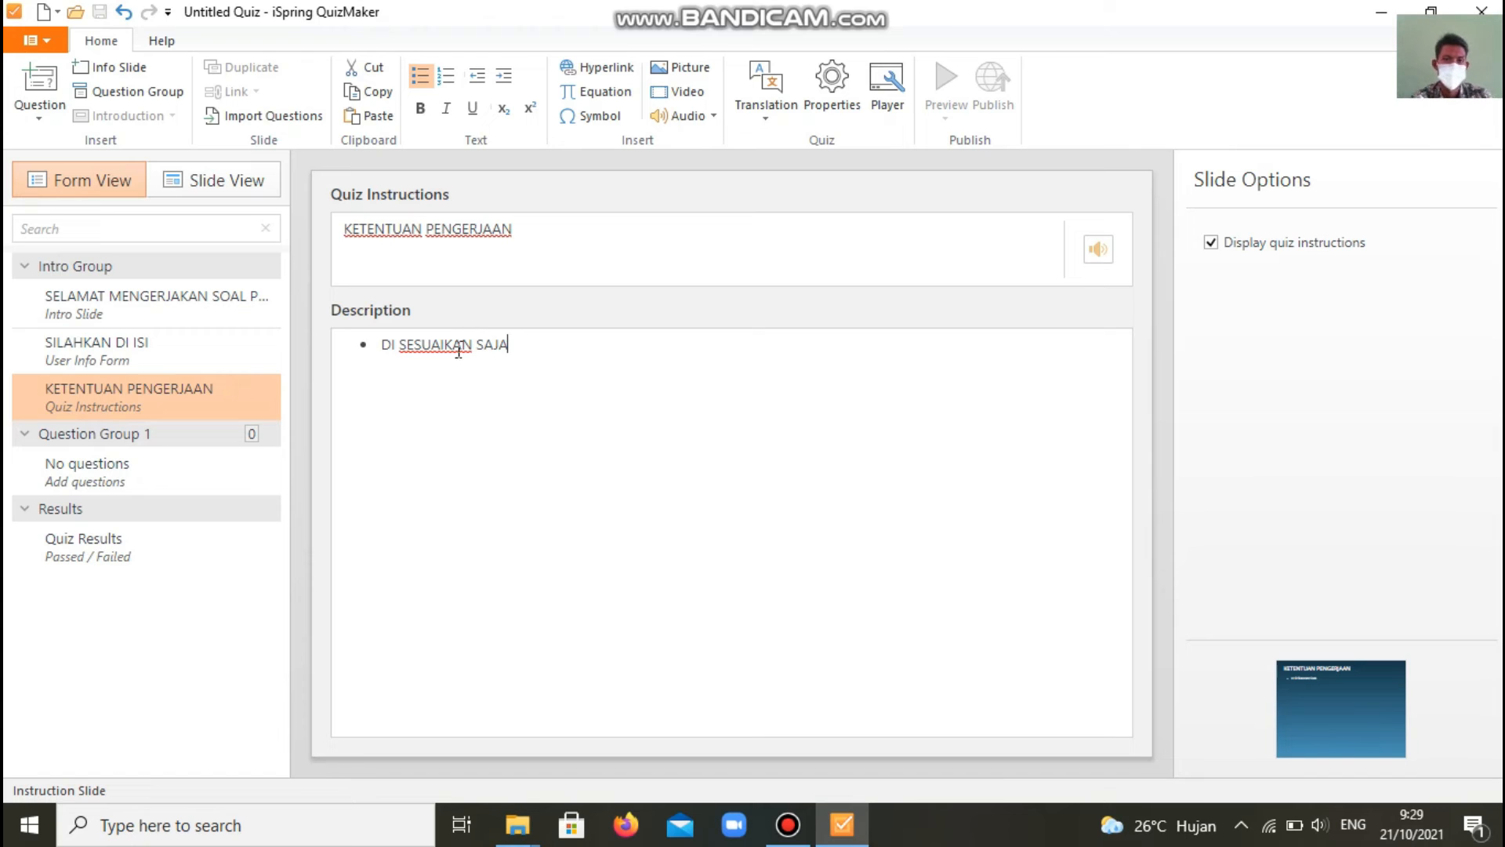
type(" MASING-MASING")
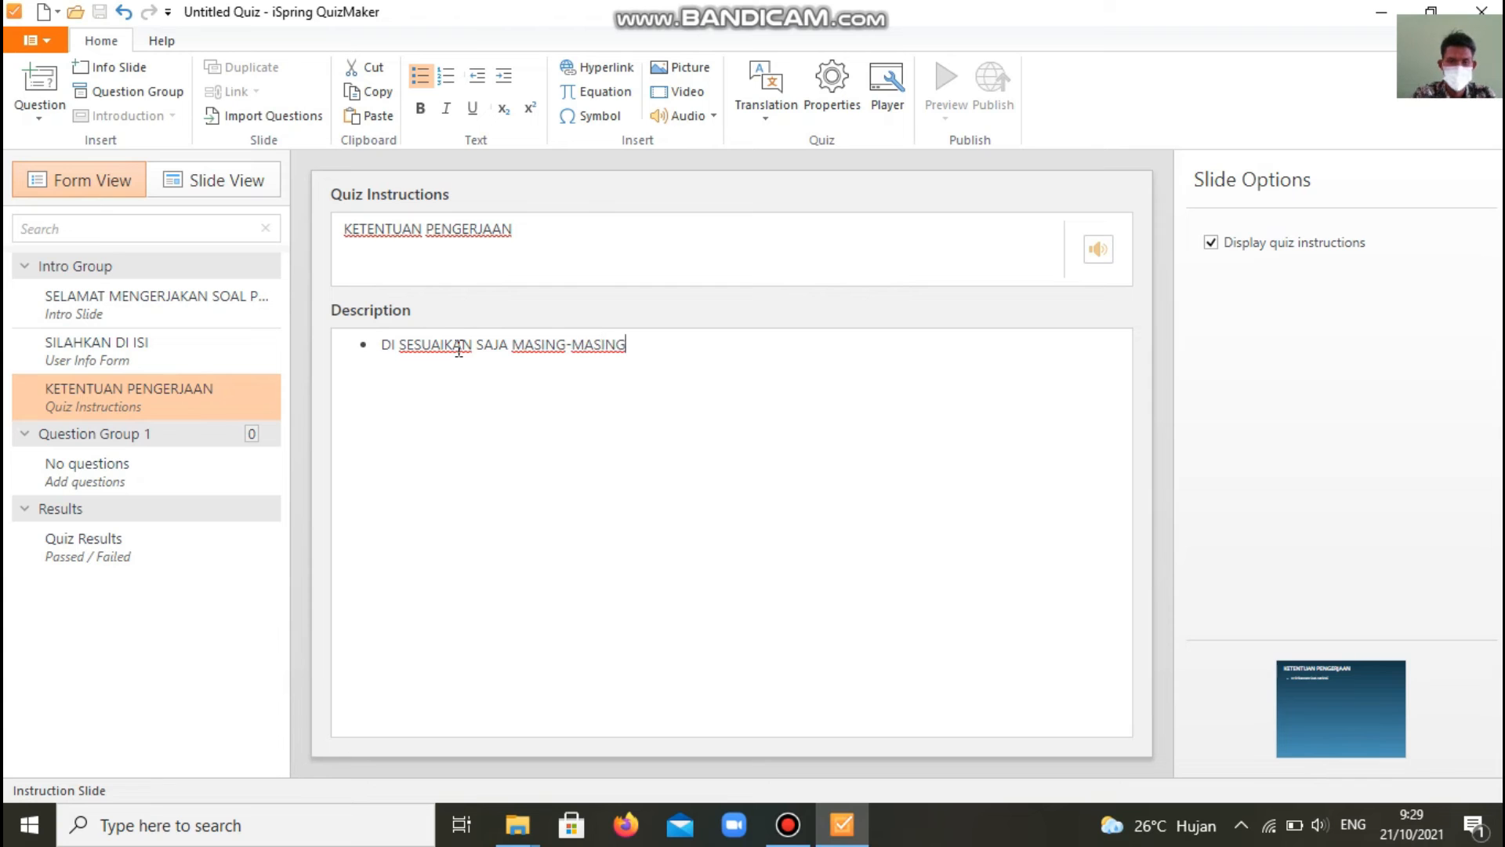
left_click(194, 181)
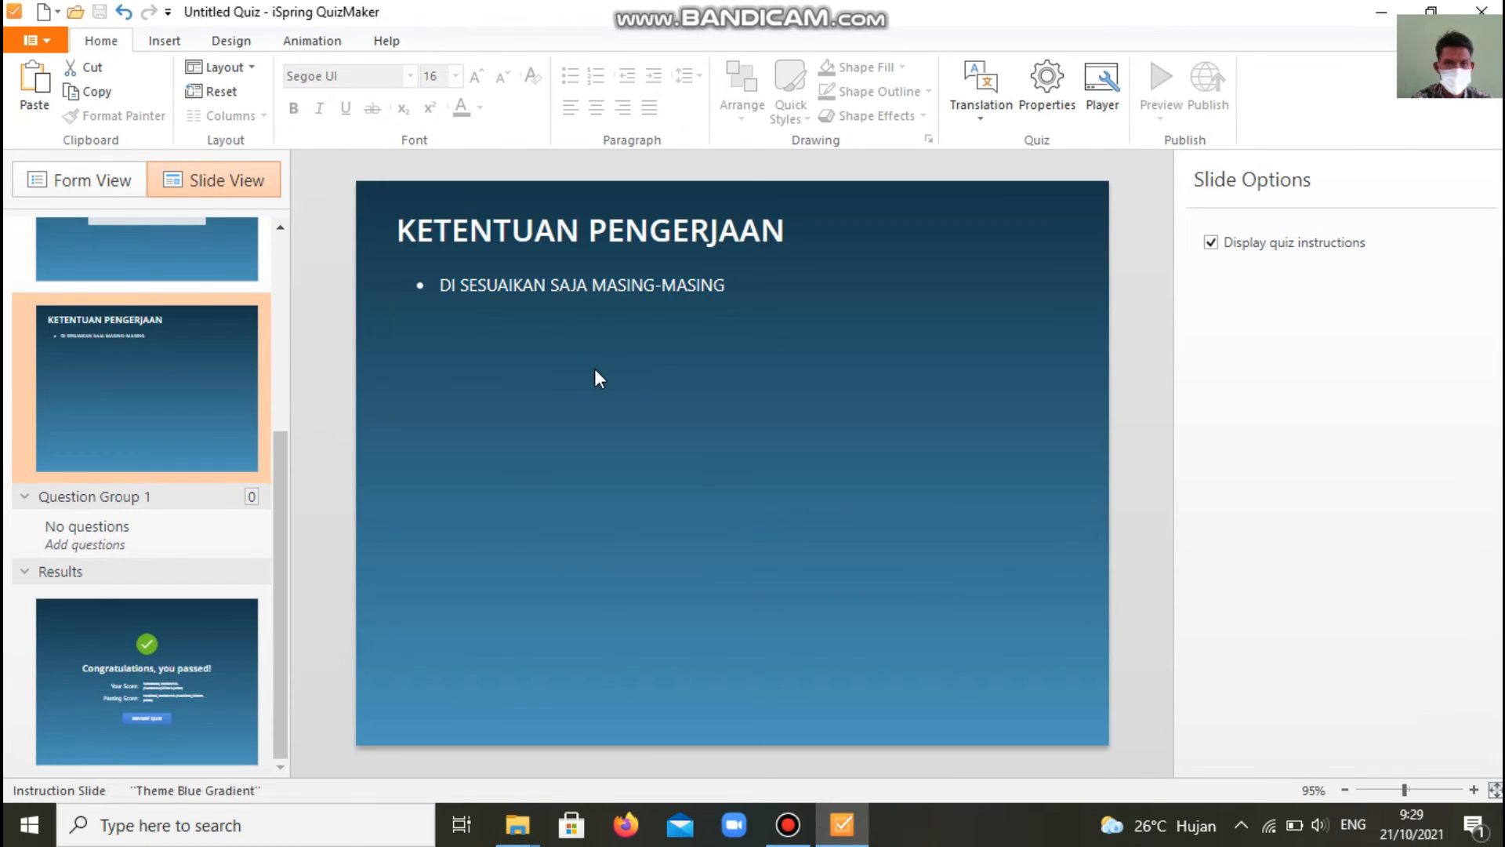
left_click(79, 179)
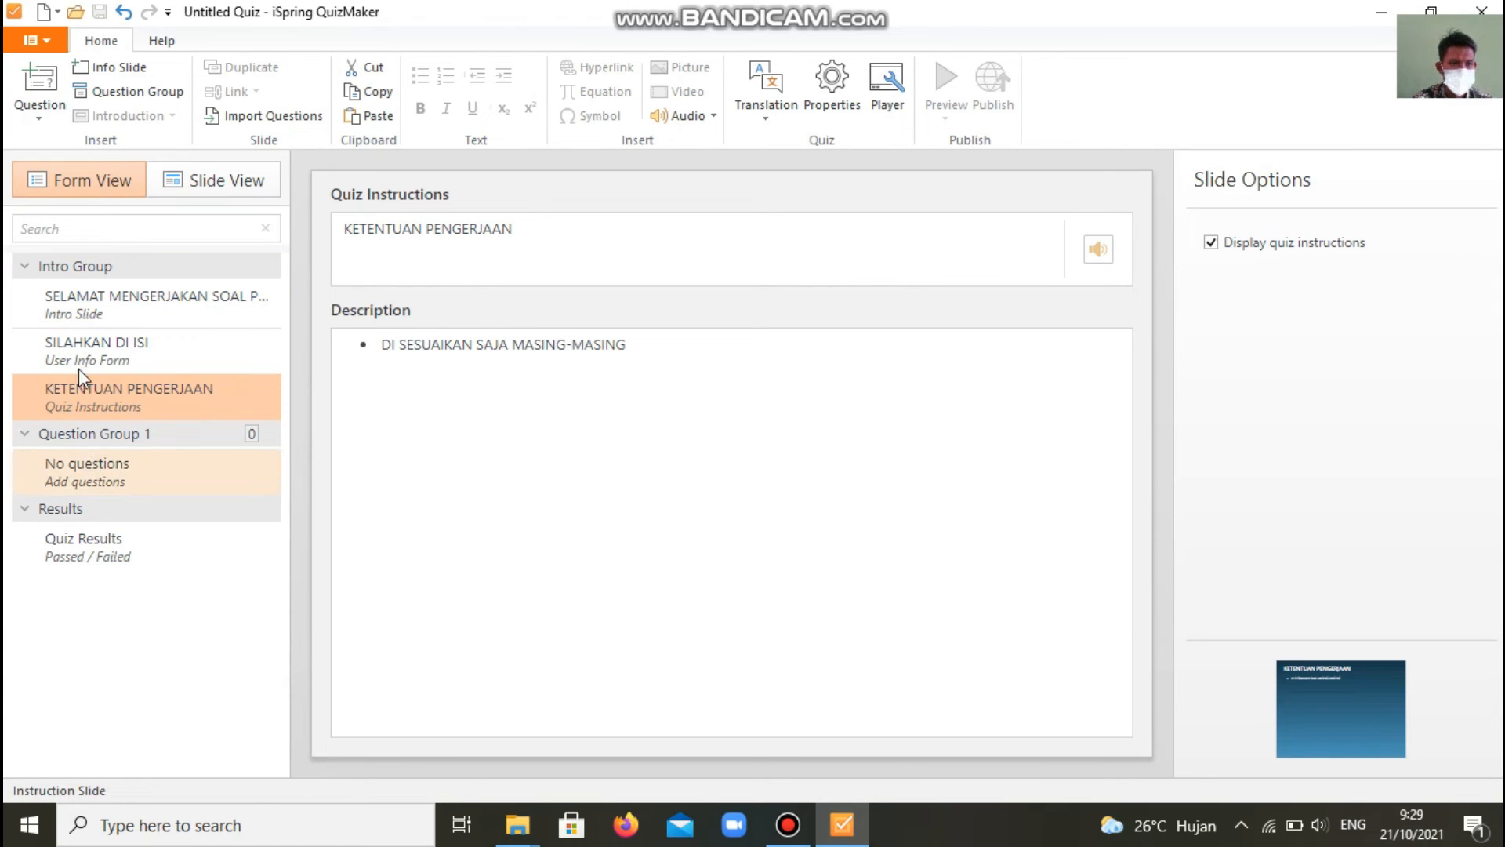
Step: Add a multiple choice question to Question Group 1 with the question text SOAL PILIHAN GANDA
left_click(37, 113)
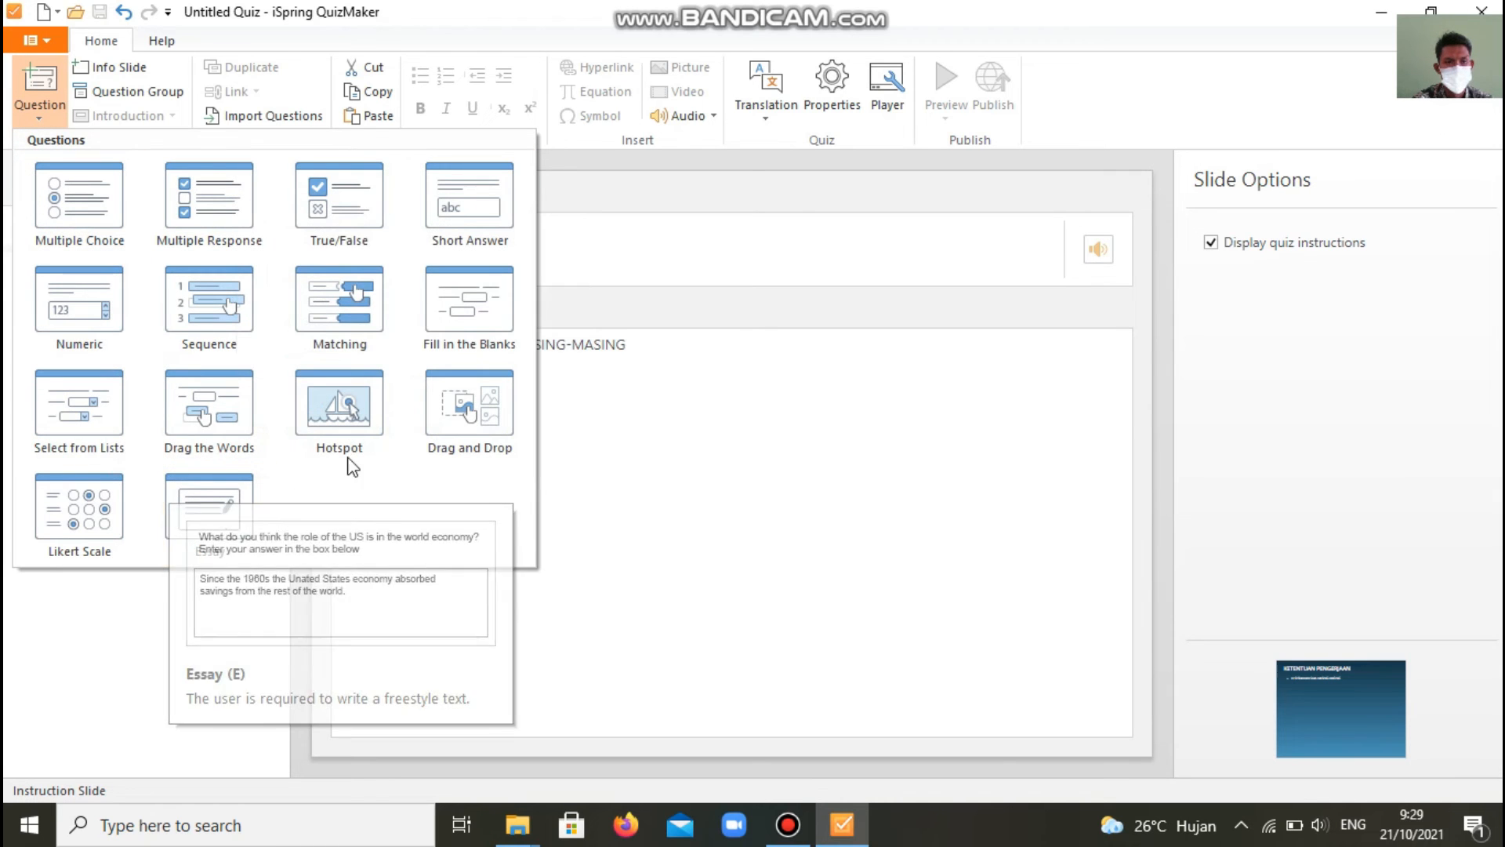
left_click(44, 122)
left_click(41, 120)
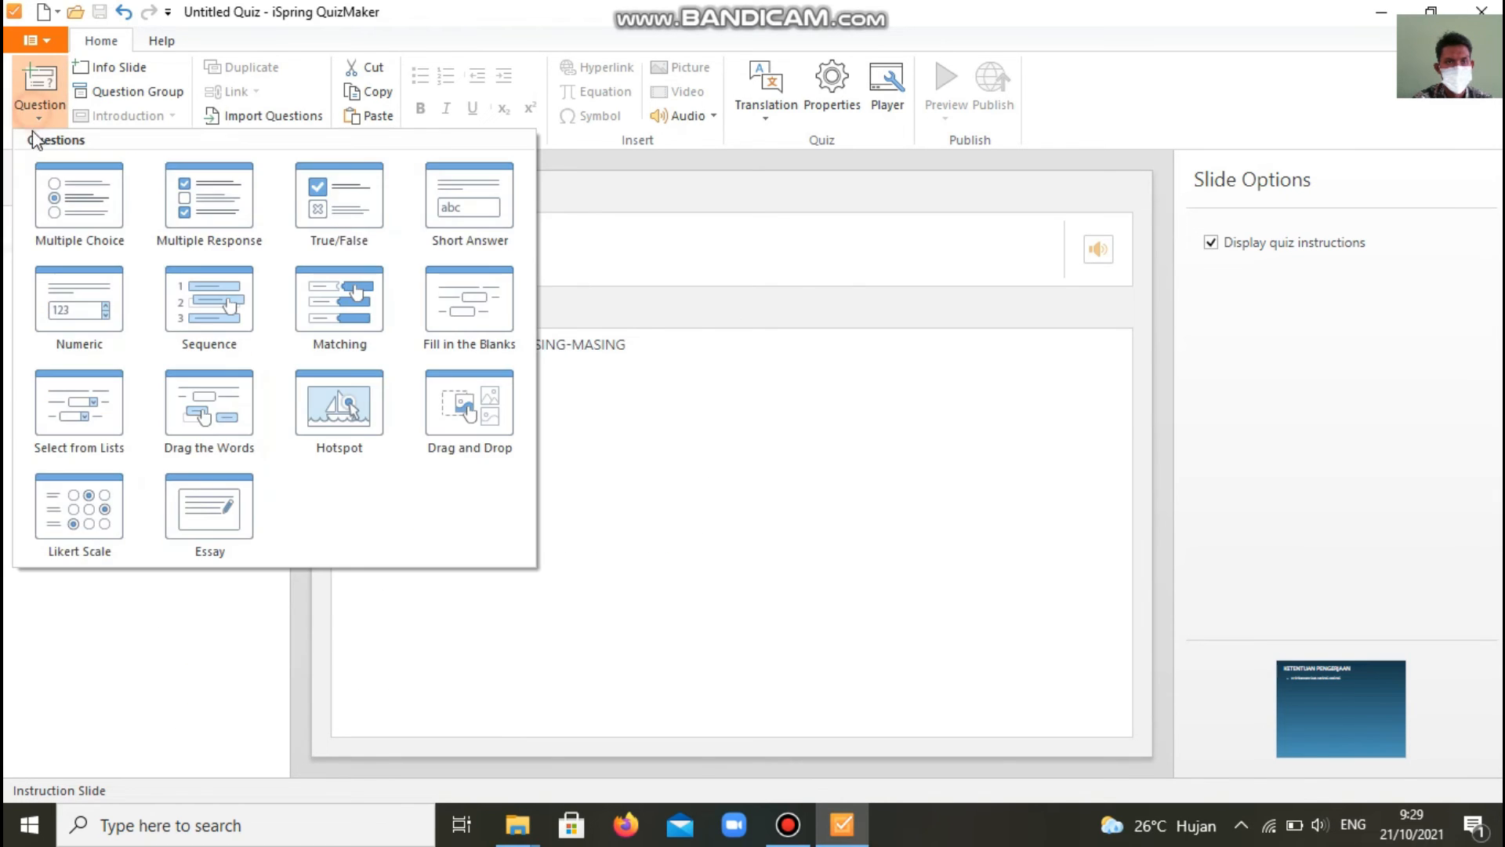
left_click(52, 206)
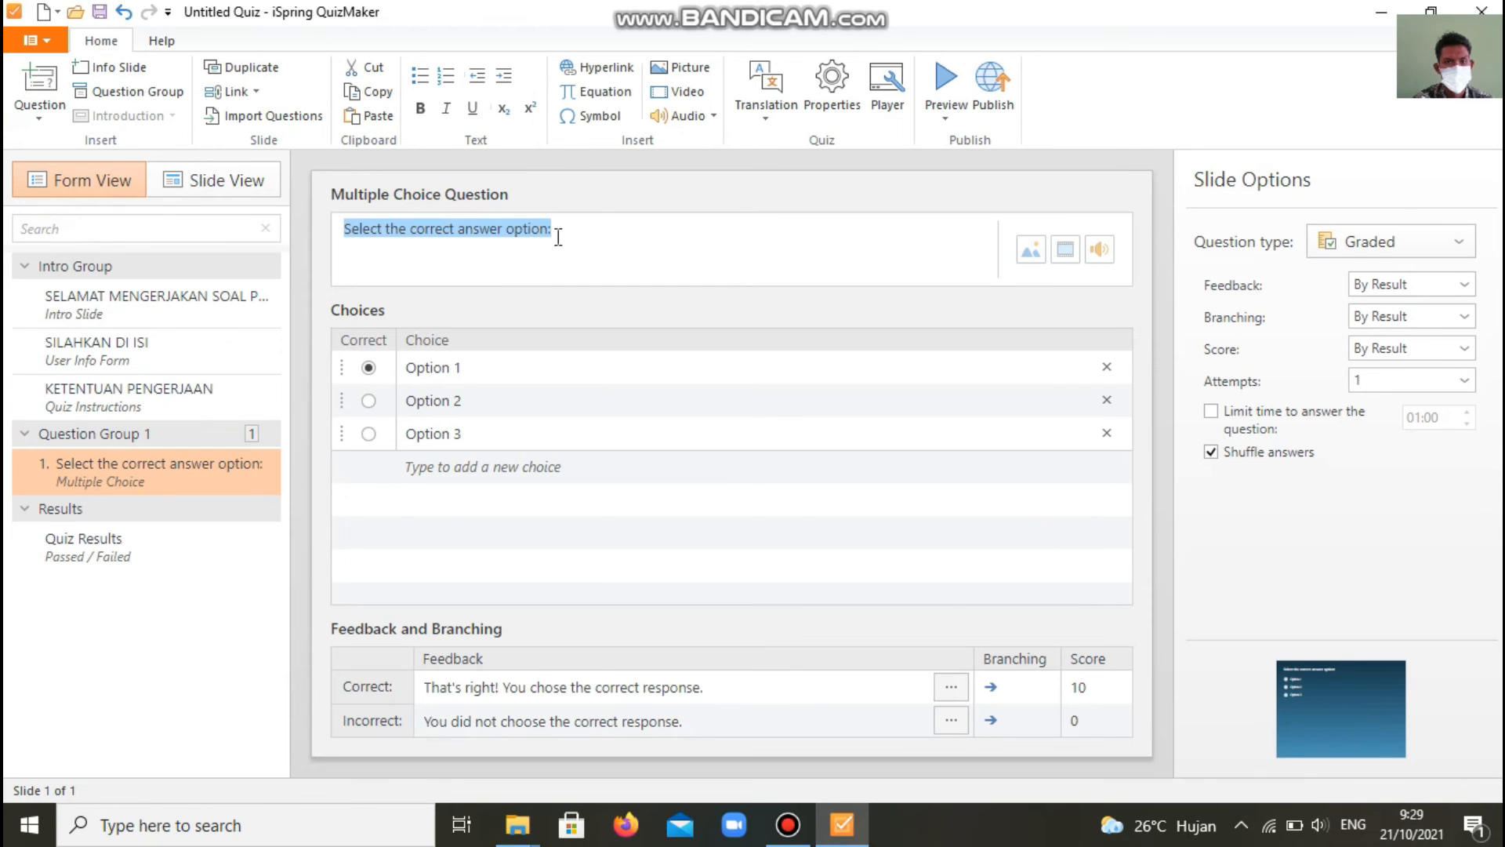
type("S")
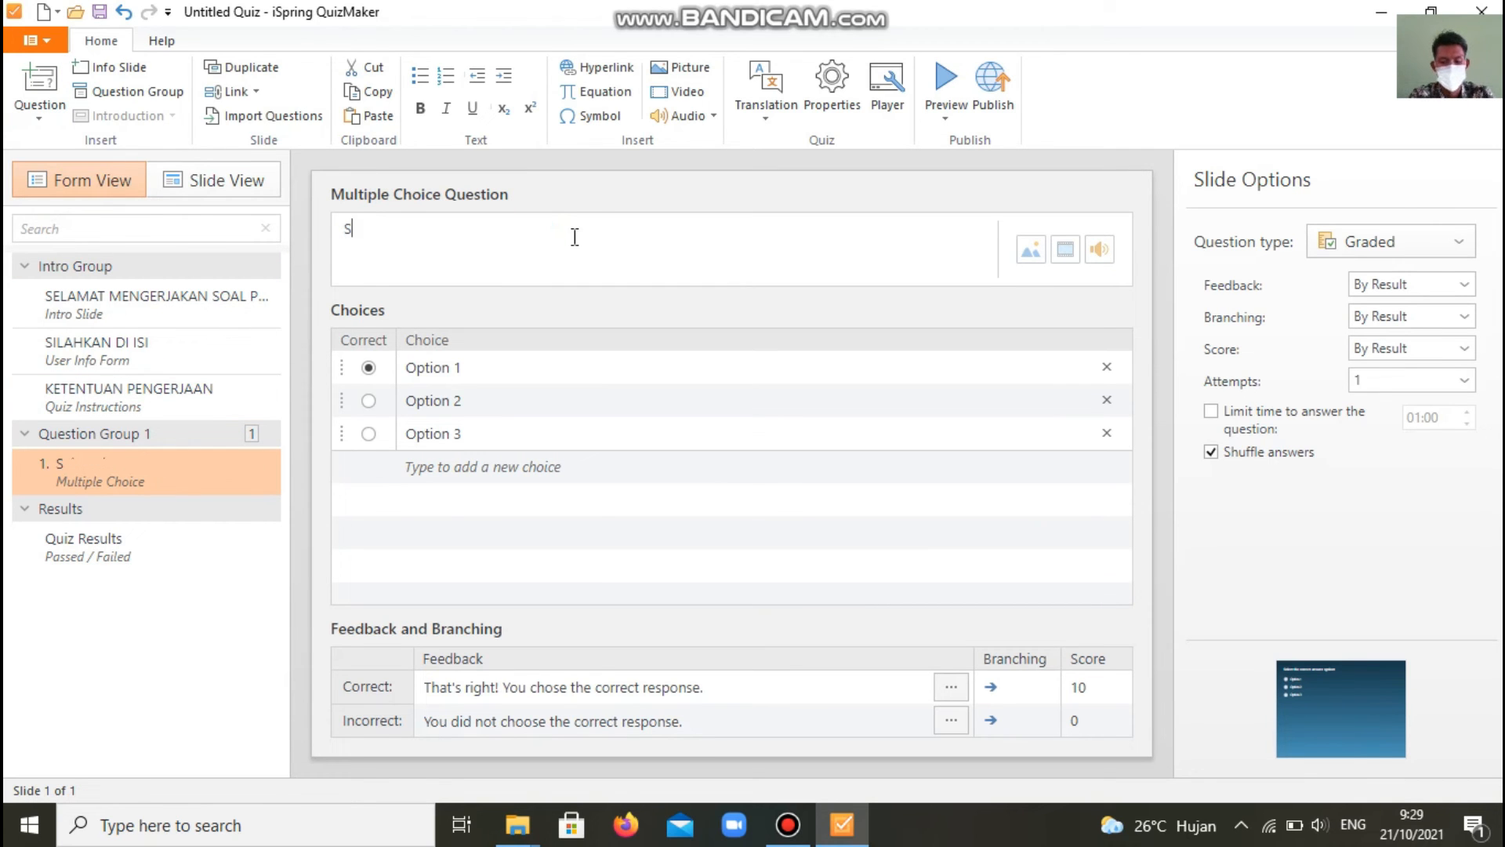
type("OAL PILI")
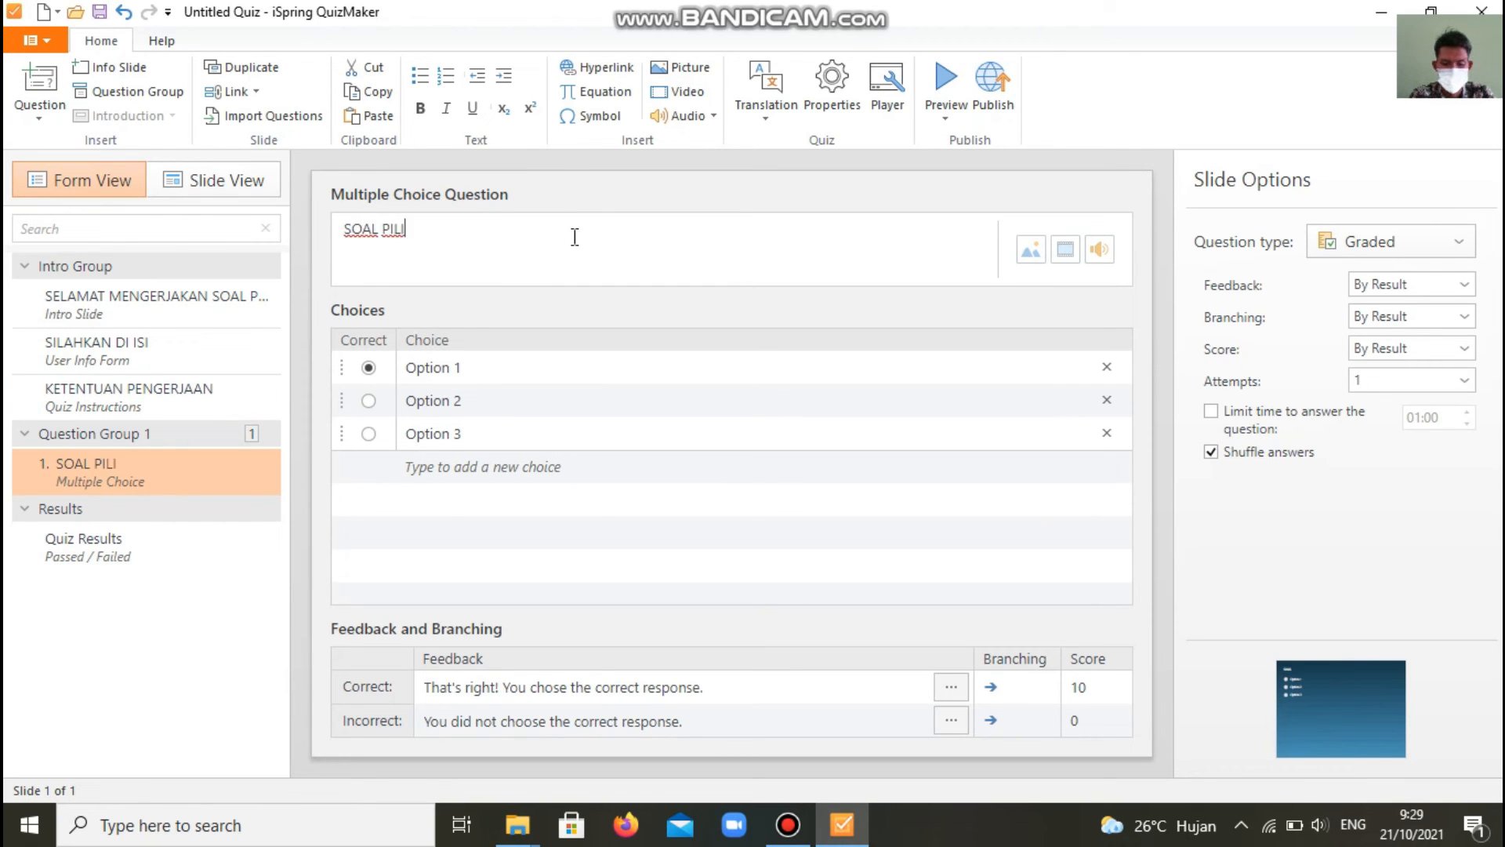
type("HAN GANDA")
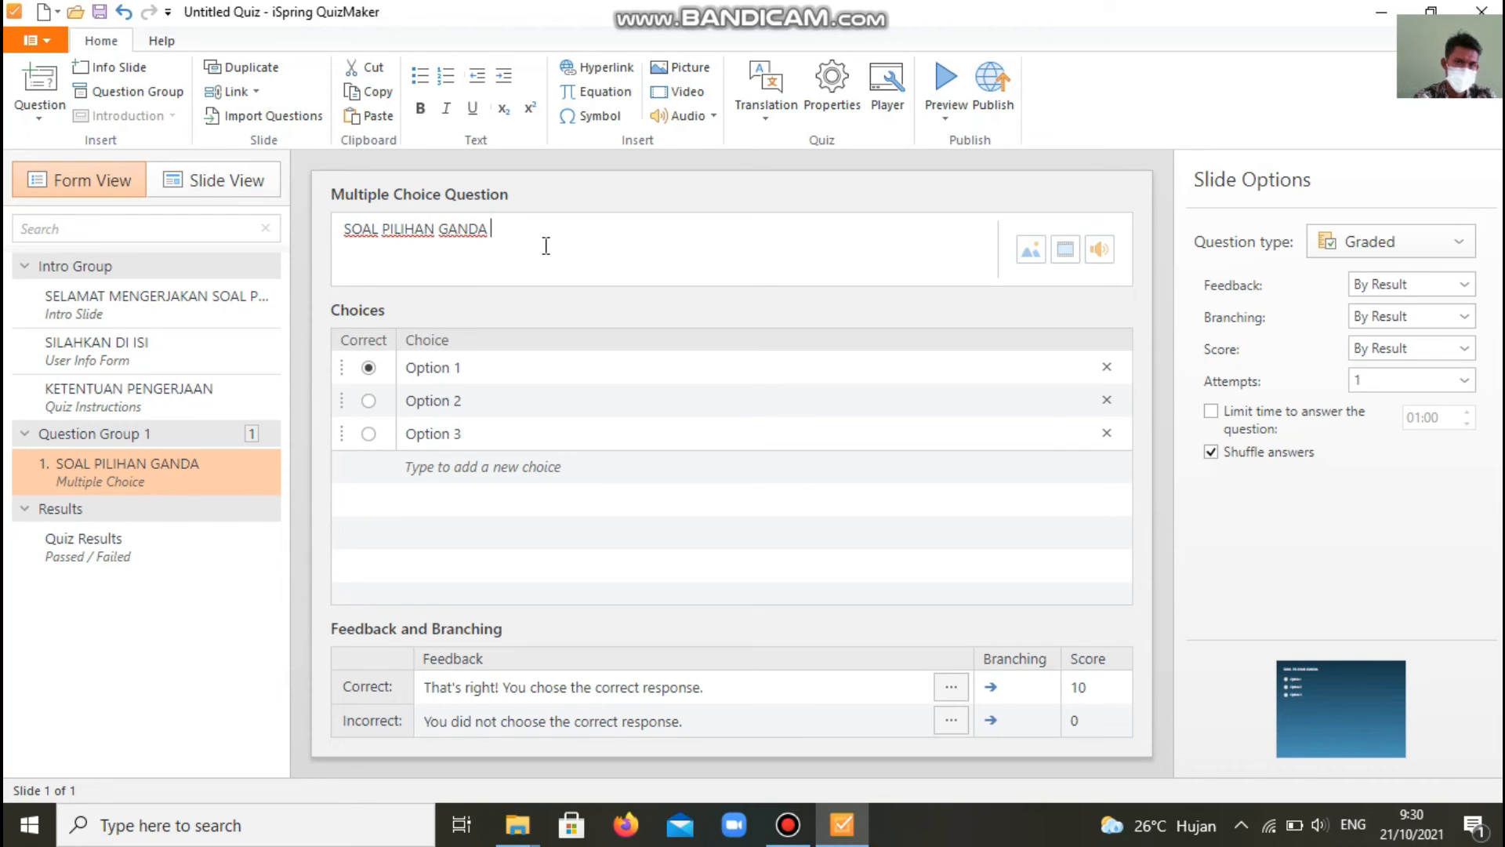
Step: Clear the placeholder text SOAL PILIHAN GANDA from the multiple choice question
key("BackSpace")
key("BackSpace")
key("BackSpace")
key("BackSpace")
key("BackSpace")
key("BackSpace")
key("BackSpace")
key("BackSpace")
key("BackSpace")
key("BackSpace")
key("BackSpace")
key("BackSpace")
key("BackSpace")
key("BackSpace")
key("BackSpace")
key("BackSpace")
key("BackSpace")
key("BackSpace")
key("BackSpace")
type("CONTOH")
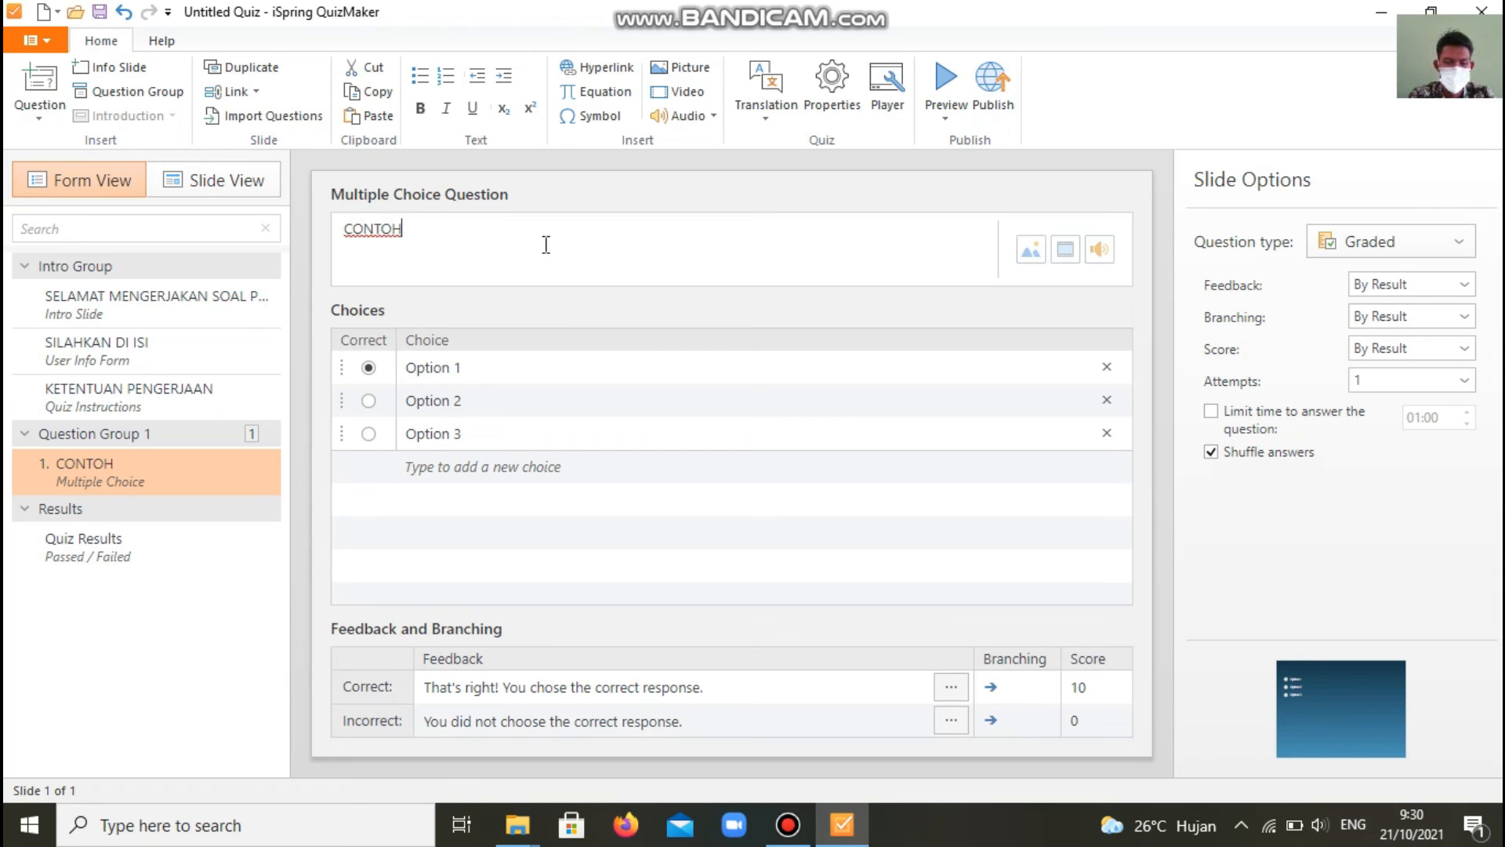
type(" ....")
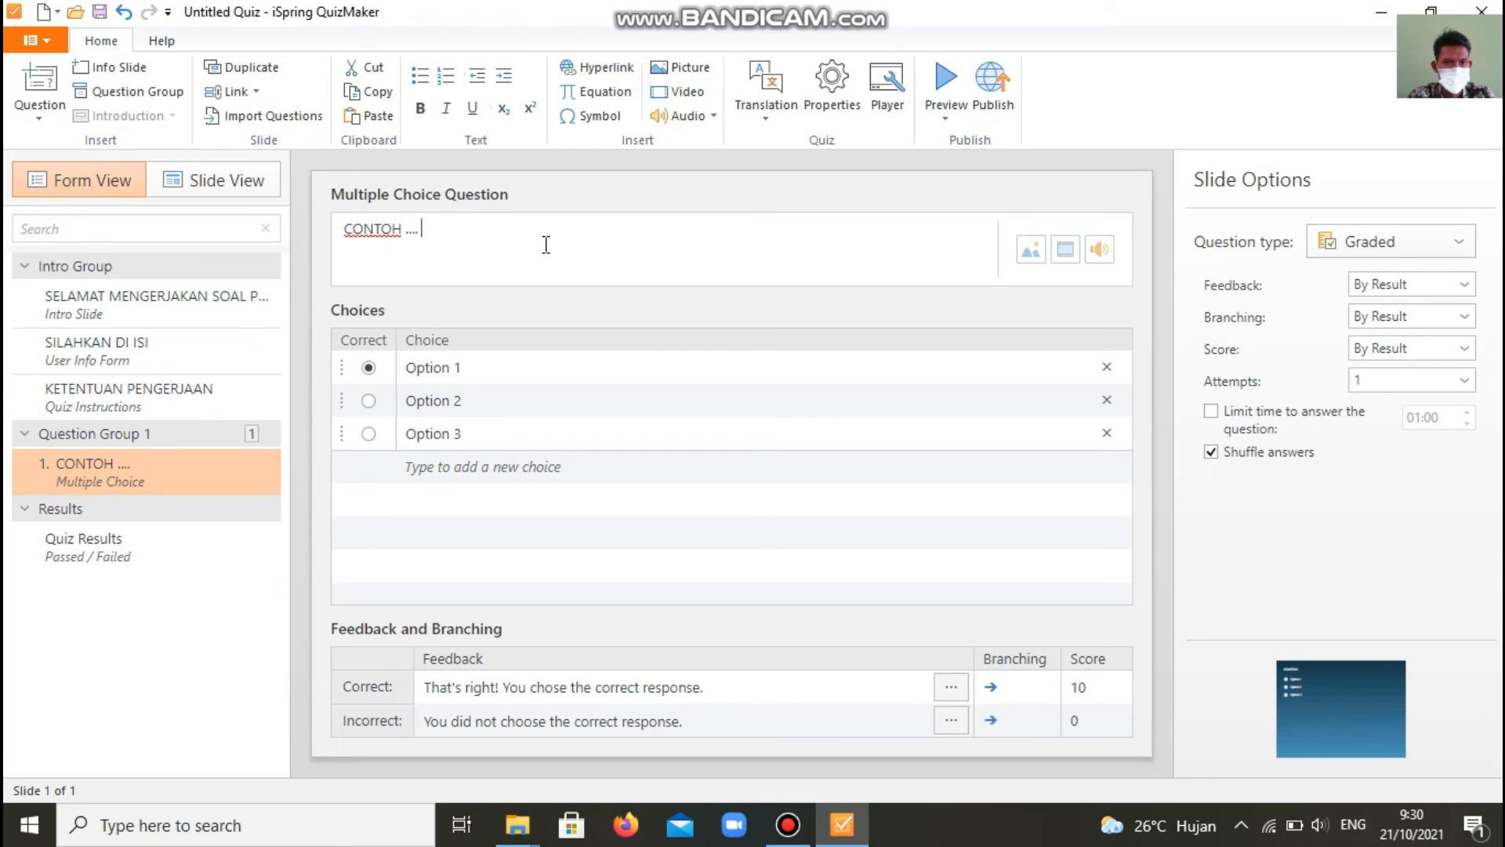
key("BackSpace")
key("BackSpace")
key("BackSpace")
key("BackSpace")
key("BackSpace")
key("BackSpace")
key("BackSpace")
key("BackSpace")
key("BackSpace")
key("BackSpace")
key("BackSpace")
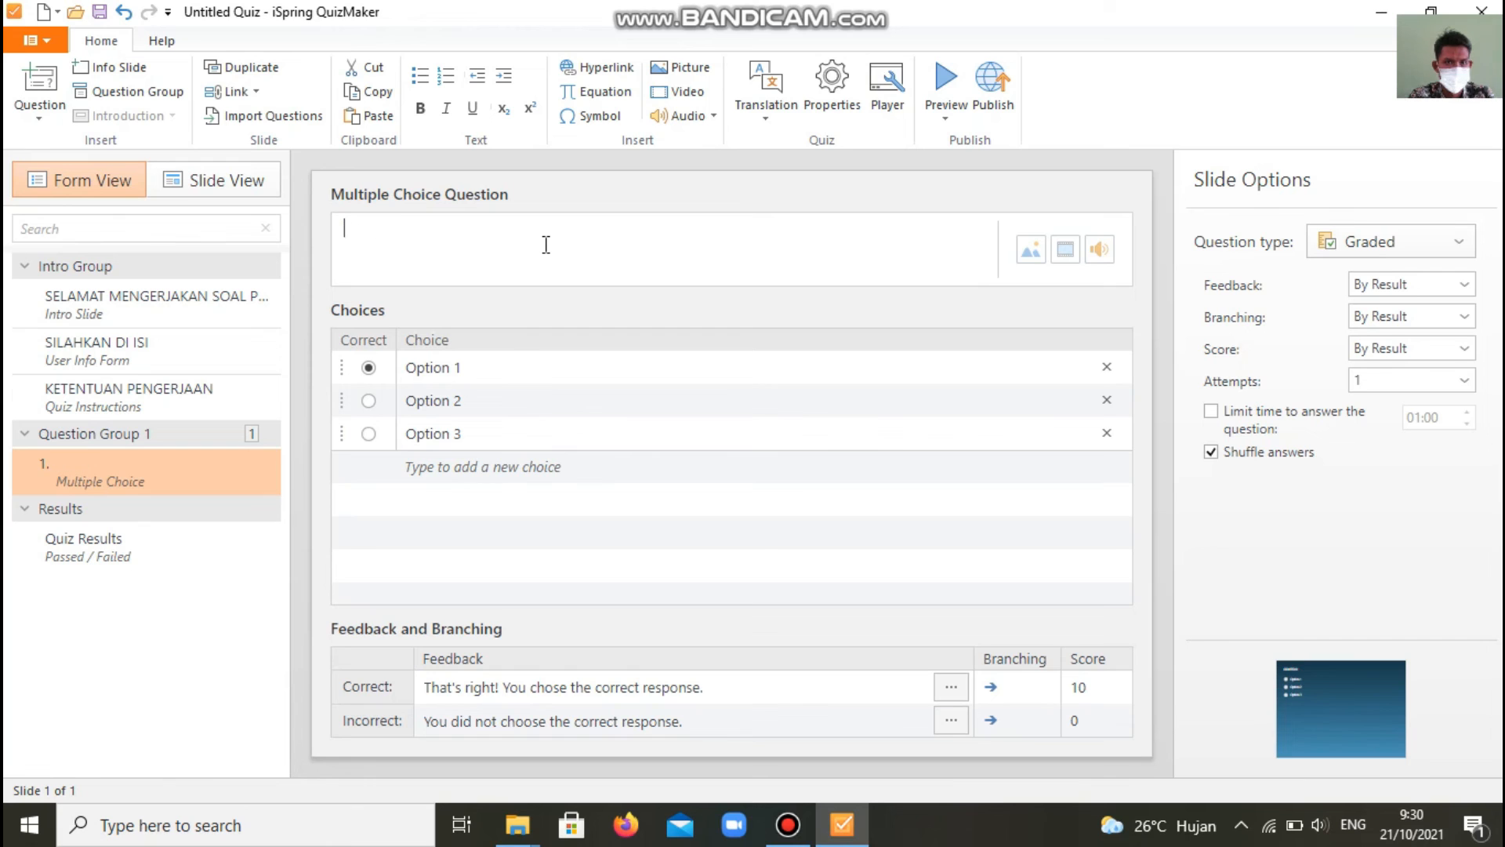
type("BE")
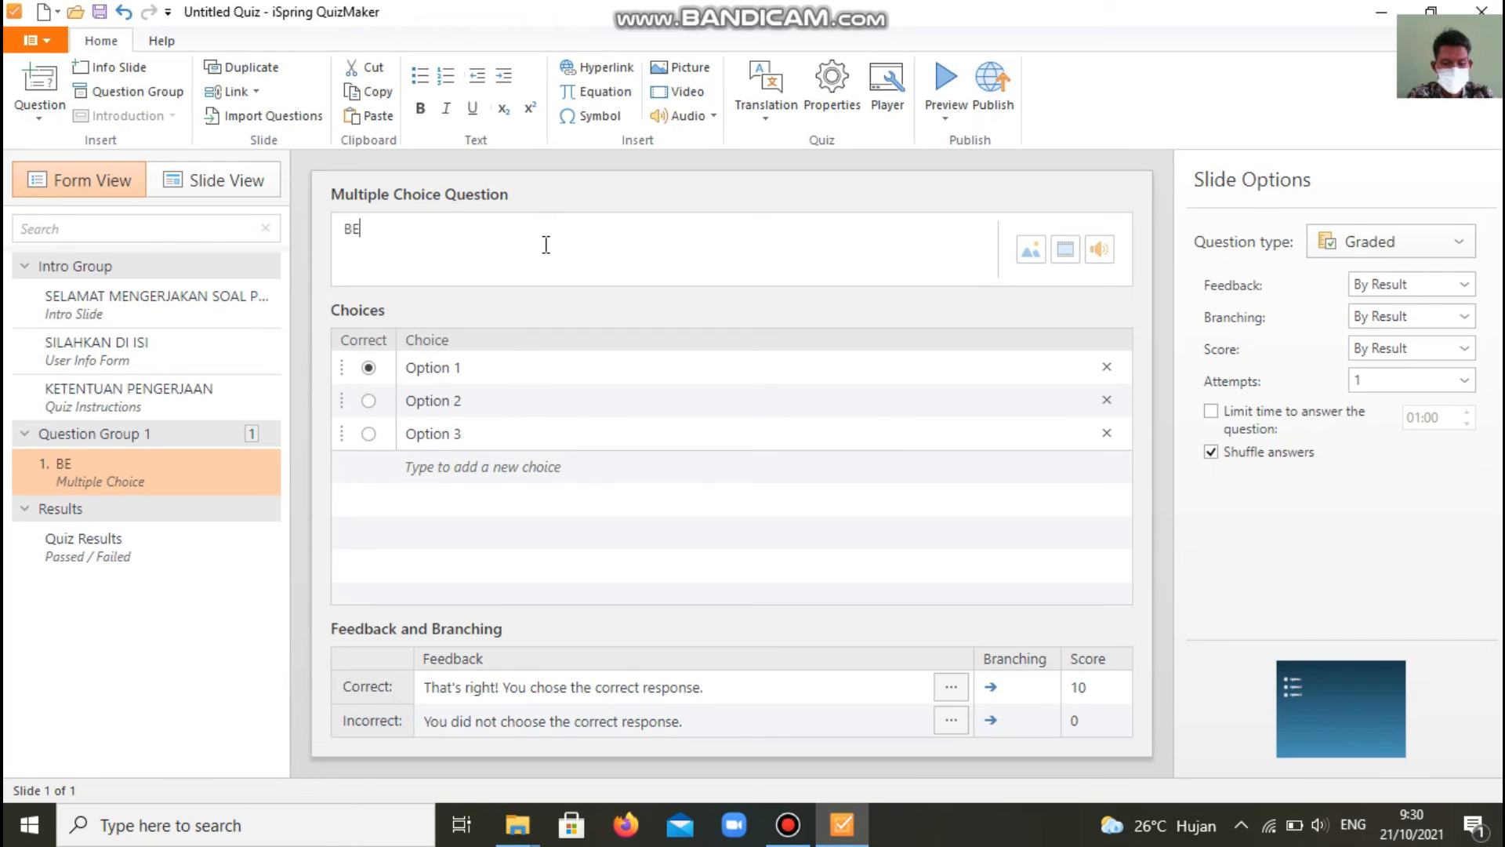
type("RSIH ARTINYA")
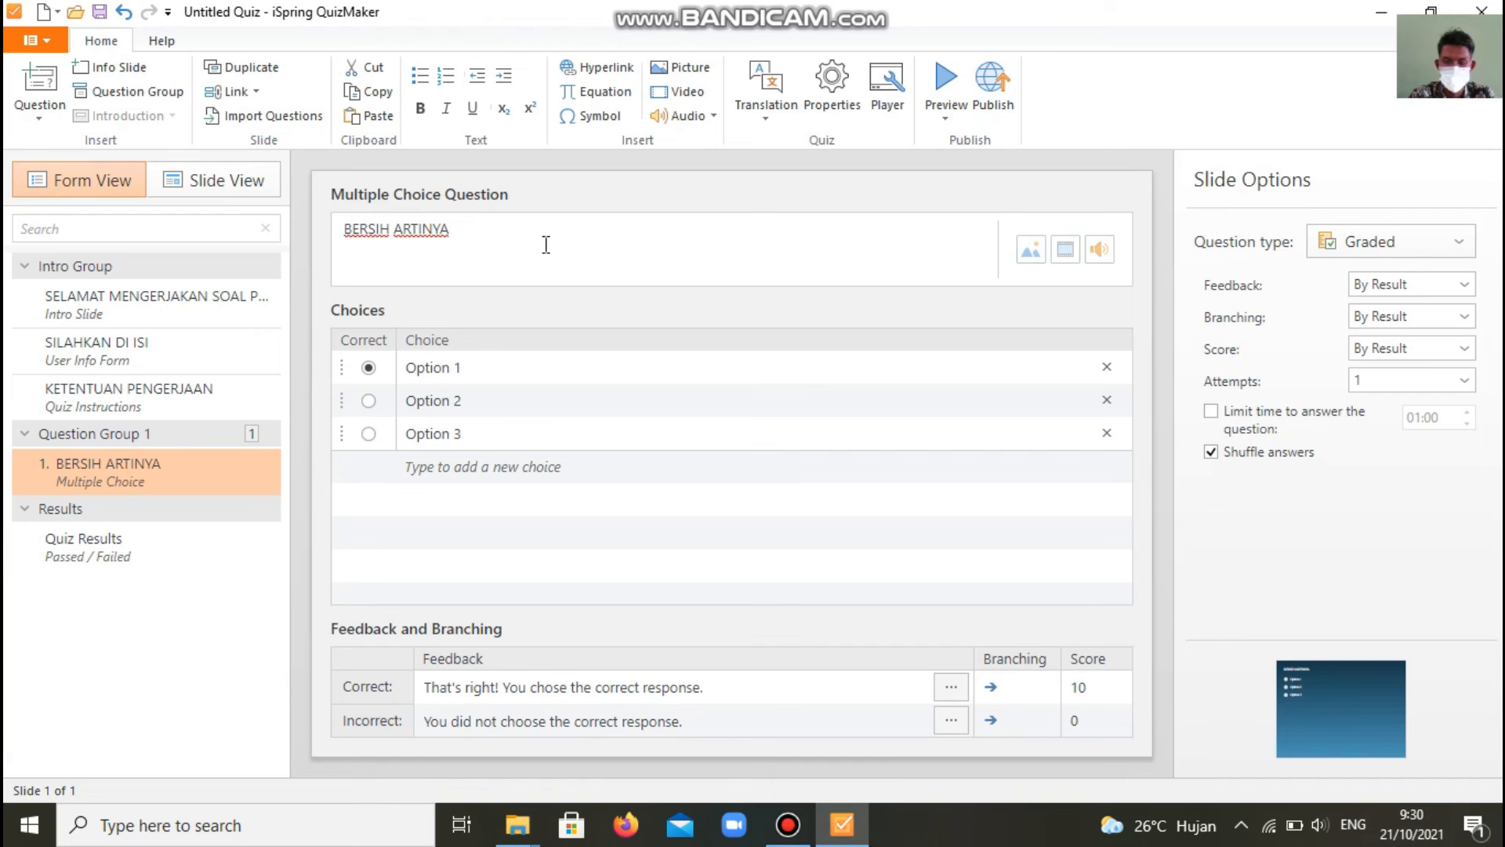
key("BackSpace")
key("BackSpace")
key("BackSpace")
key("BackSpace")
key("BackSpace")
key("BackSpace")
key("BackSpace")
key("BackSpace")
key("BackSpace")
key("BackSpace")
key("BackSpace")
key("BackSpace")
key("BackSpace")
key("BackSpace")
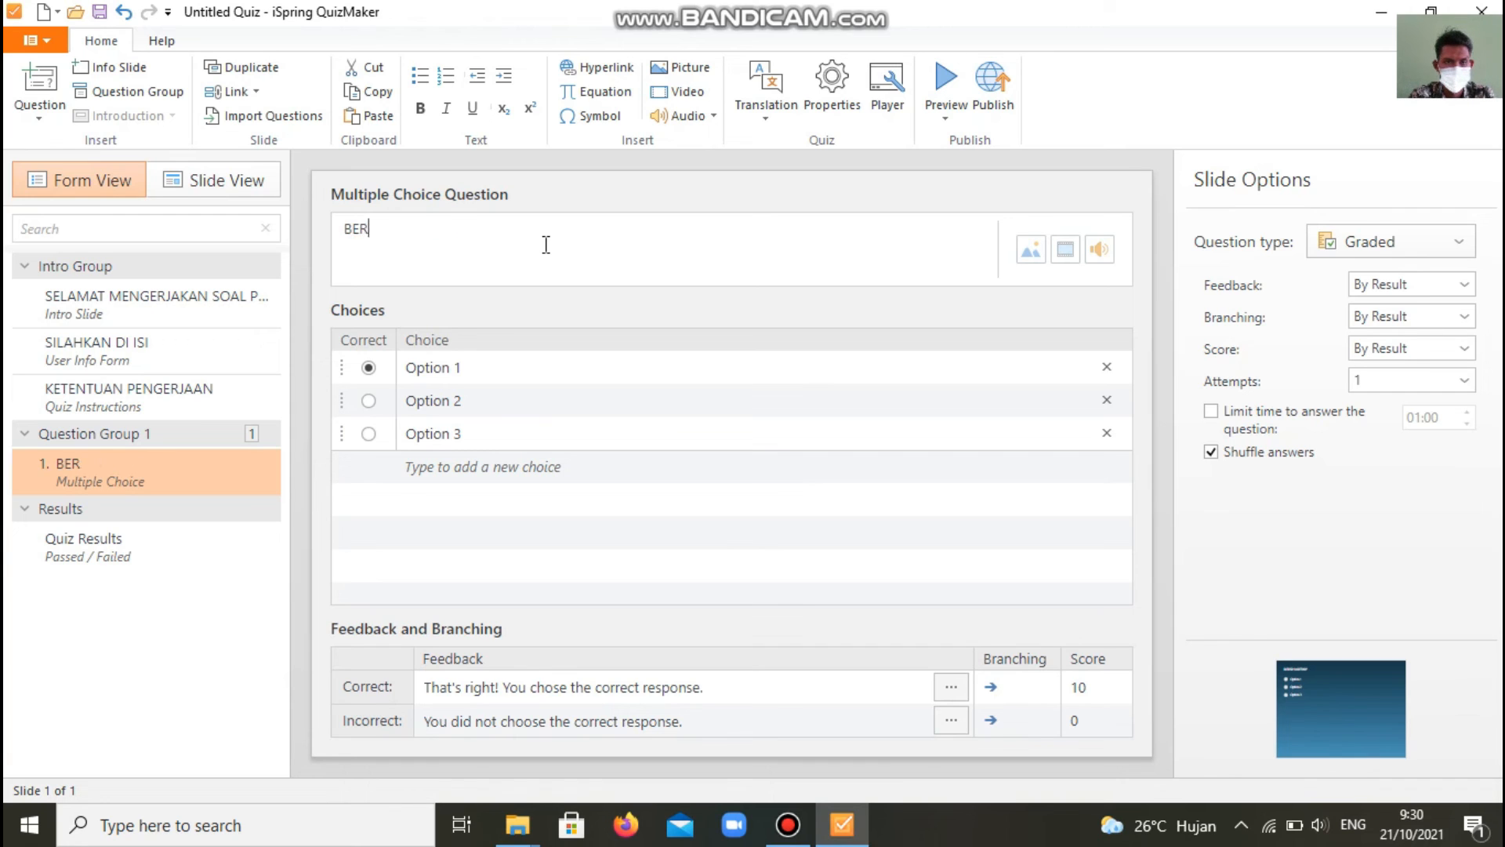
Step: Enter "Bersih artinya ...." as the text of the multiple choice question
type("Bersih a")
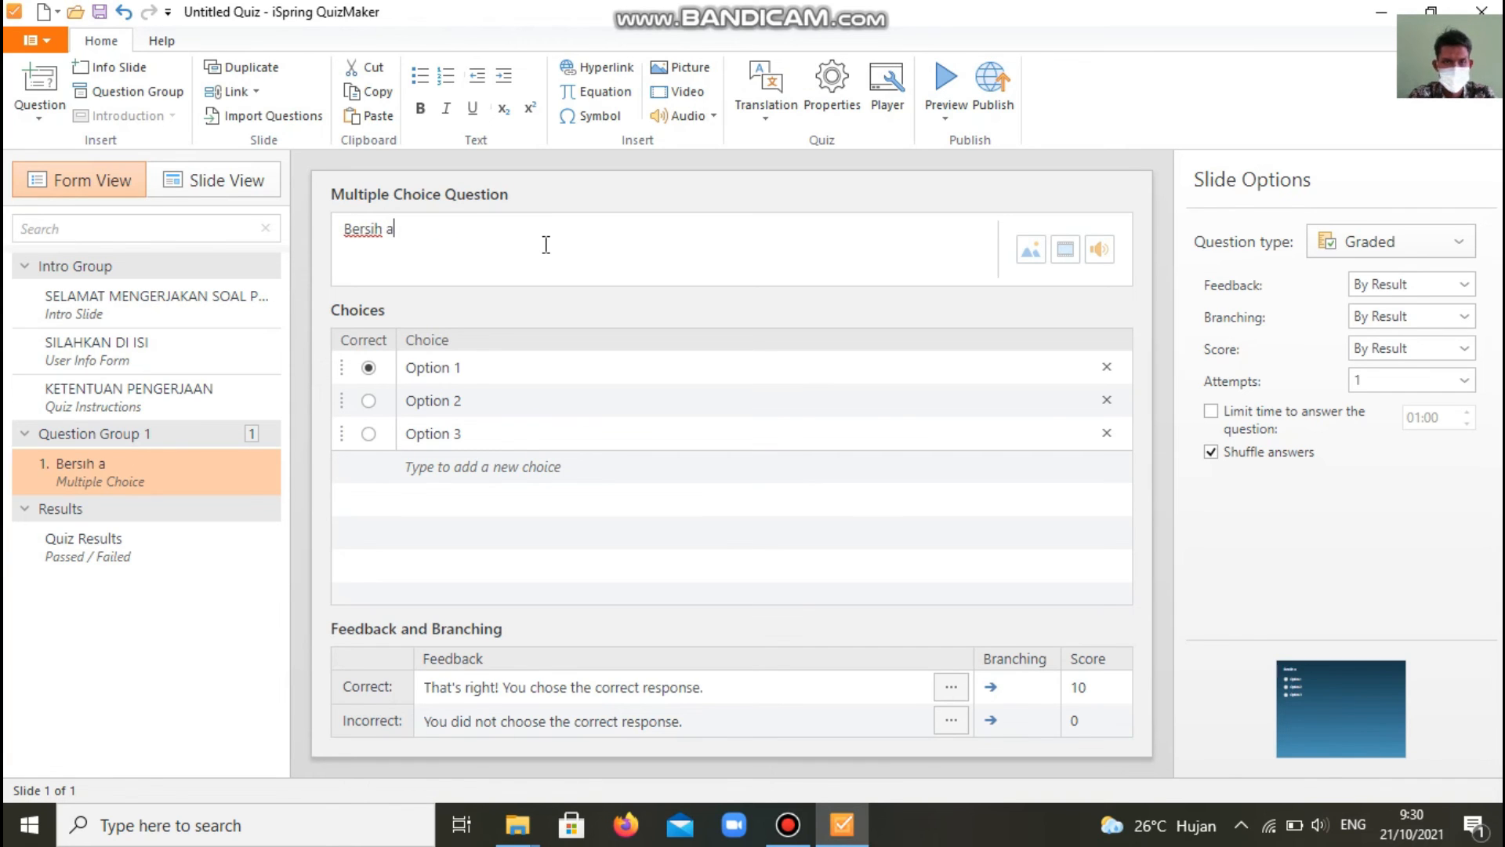
key("Caps_Lock")
key("Caps_Lock")
type("rtinya ")
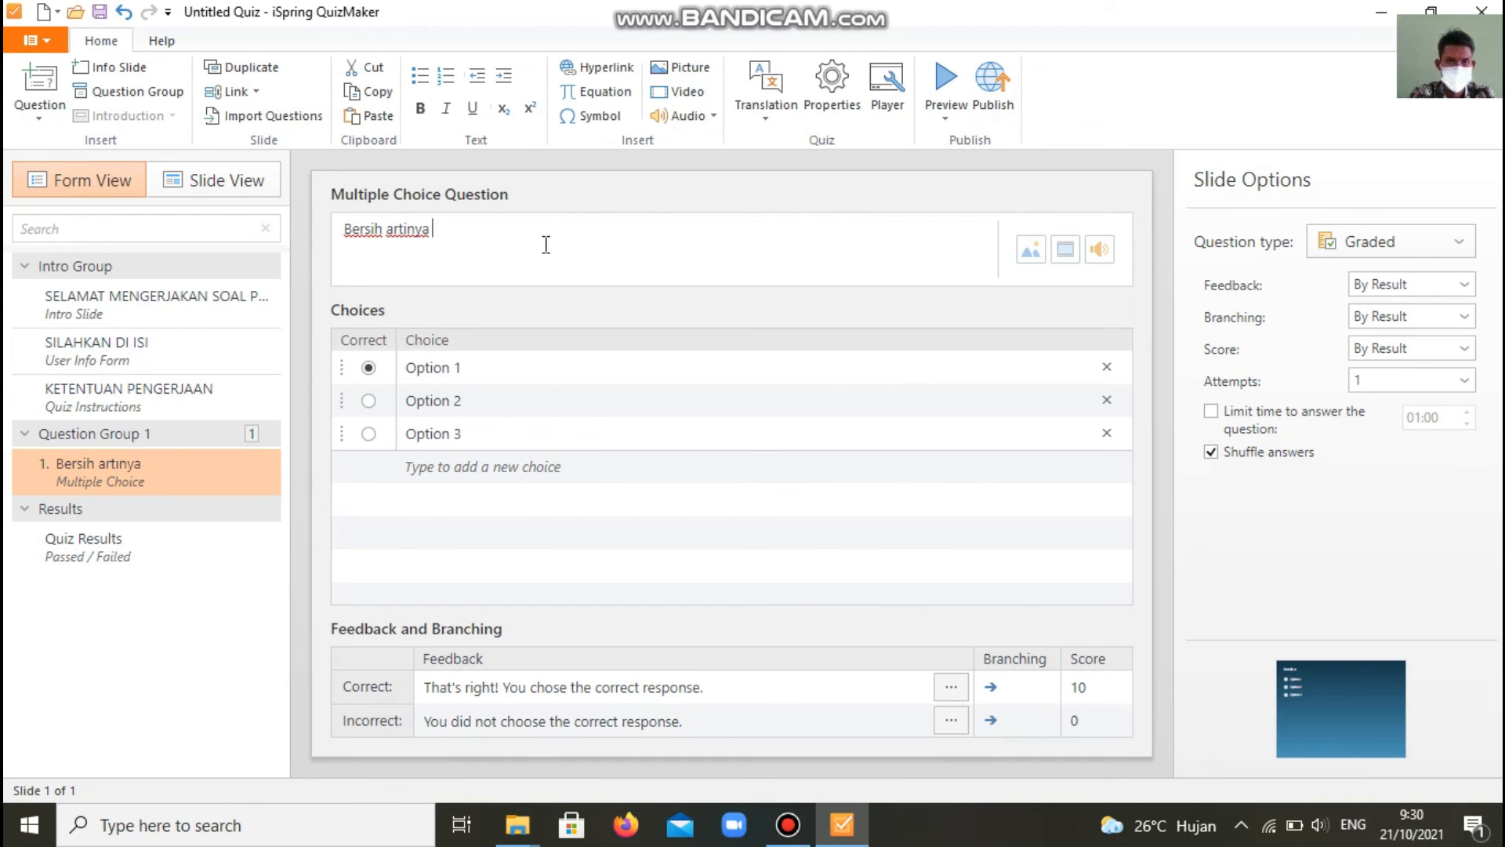
type("...")
Step: Replace the first answer choice with "bebas dari najis"
left_click(490, 365)
key("BackSpace")
key("BackSpace")
key("BackSpace")
key("BackSpace")
key("BackSpace")
key("BackSpace")
key("BackSpace")
key("BackSpace")
type("bebas dari najis")
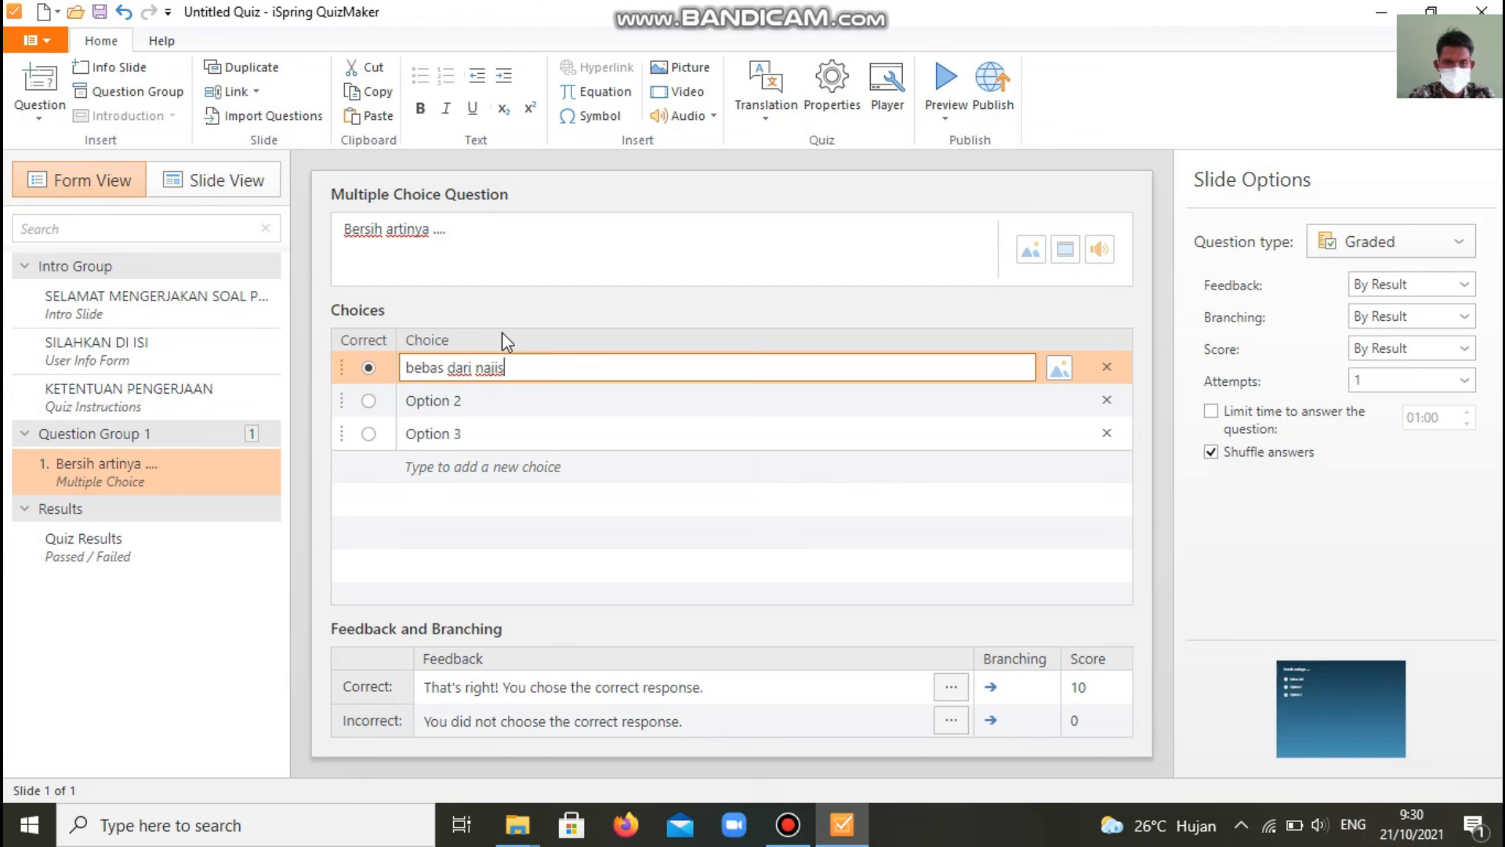
Step: Replace the second answer choice with "bebas dari kotoran"
left_click(494, 400)
key("BackSpace")
key("BackSpace")
key("BackSpace")
key("BackSpace")
key("BackSpace")
key("BackSpace")
key("BackSpace")
key("BackSpace")
type("bebas ")
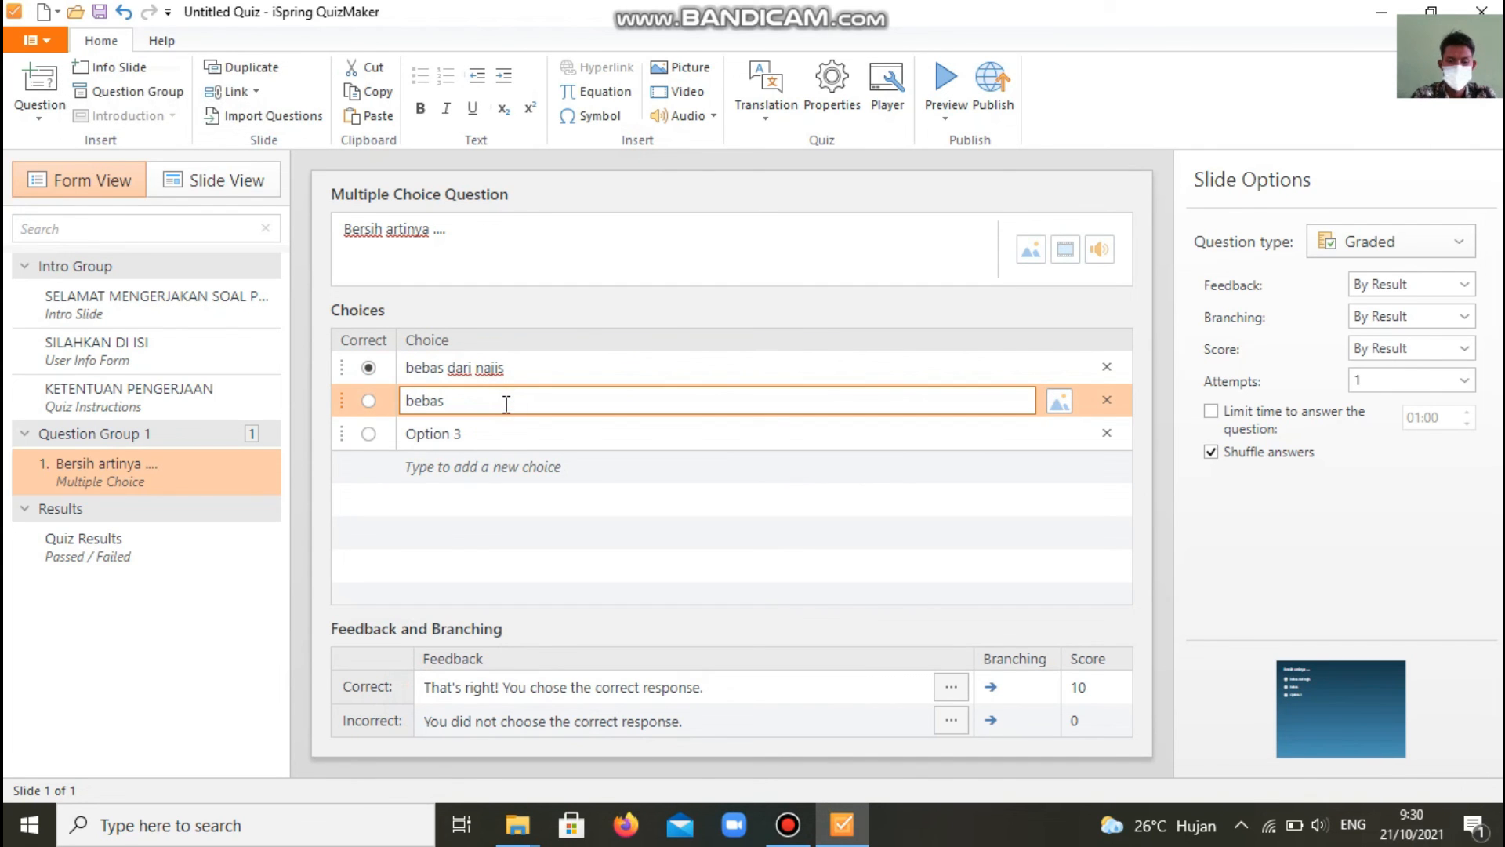
type("dai")
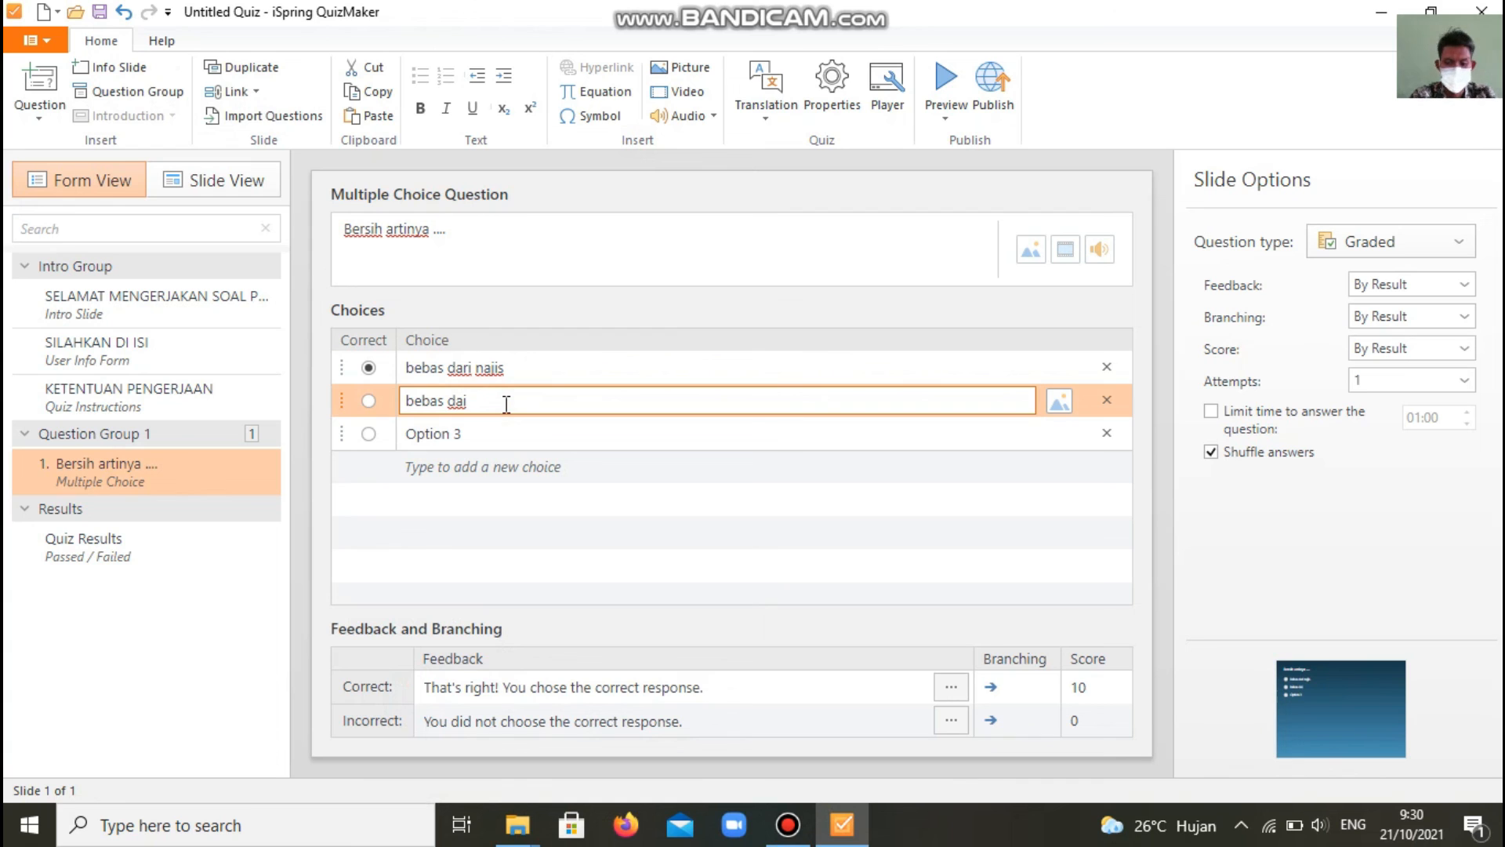
key("BackSpace")
type("ri kotoran")
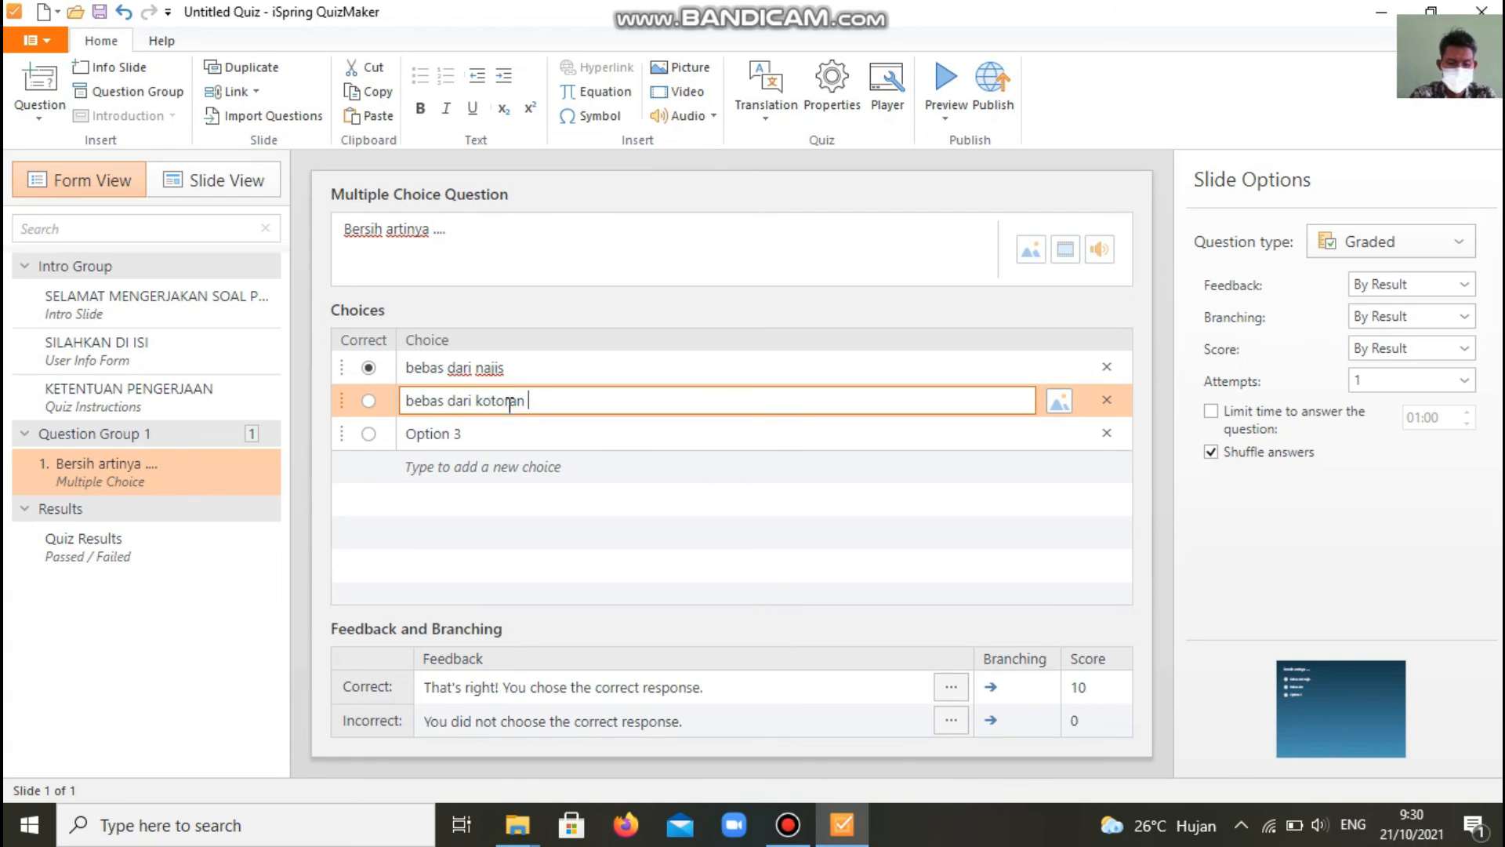
Step: Replace the third answer choice with "bebas dari kuman" and add a fourth choice, "bebas dari penyakit"
left_click(509, 431)
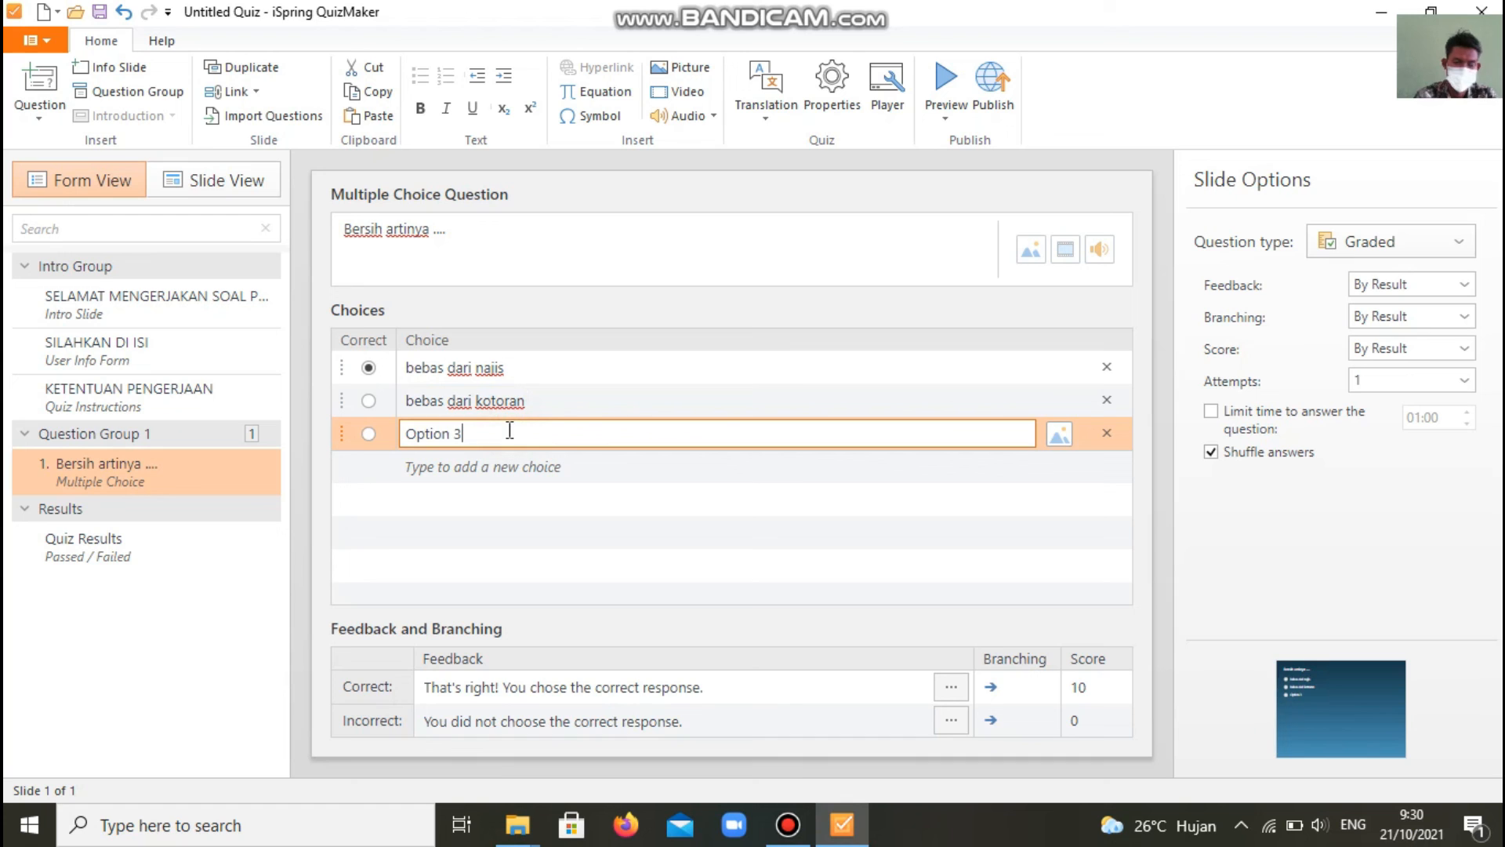
key("BackSpace")
key("BackSpace")
key("BackSpace")
key("BackSpace")
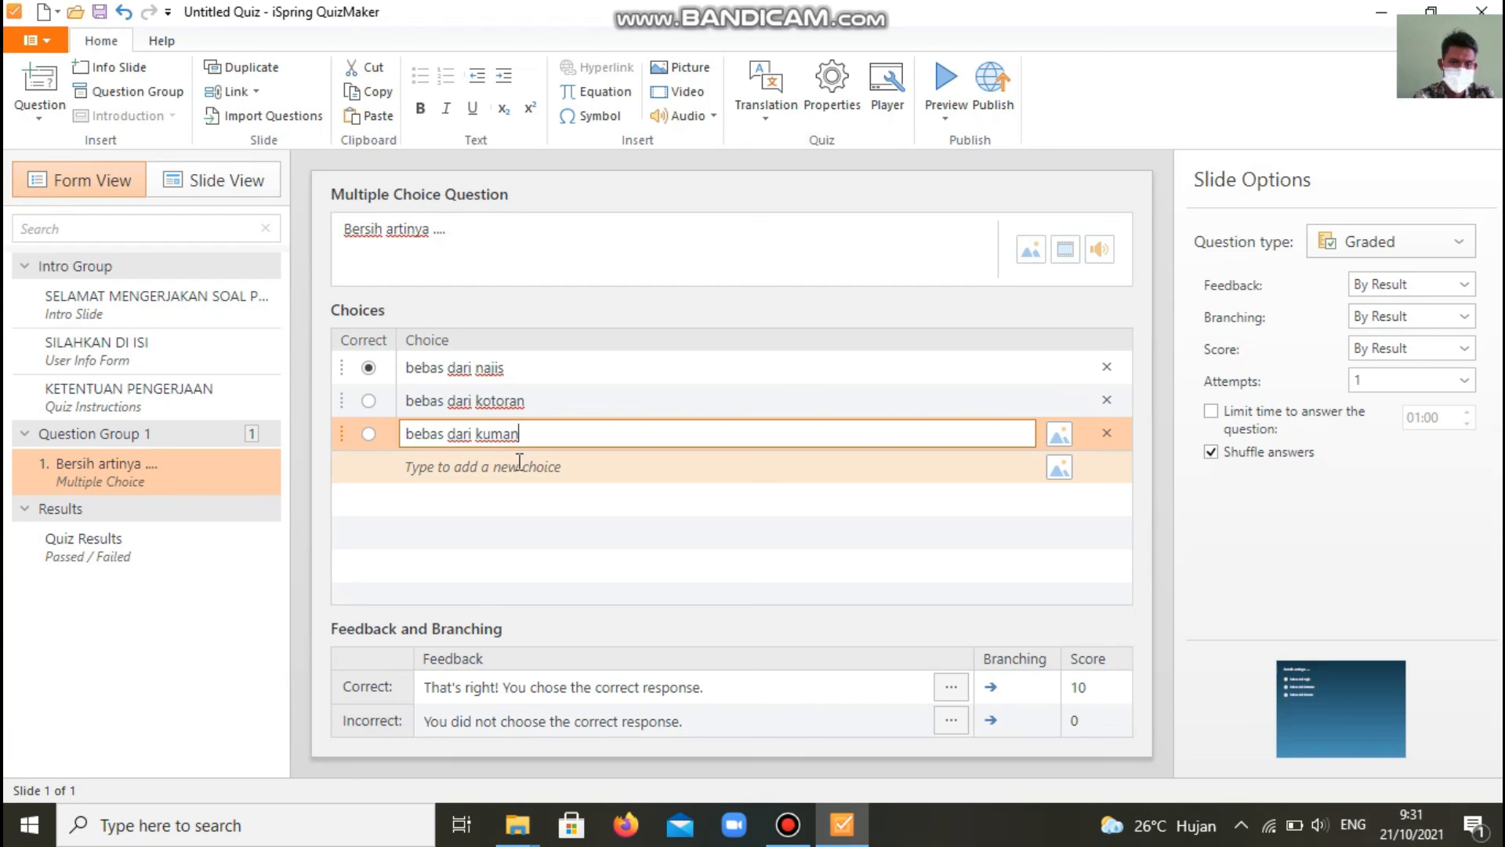
left_click(524, 466)
type("bebas dari penyakit")
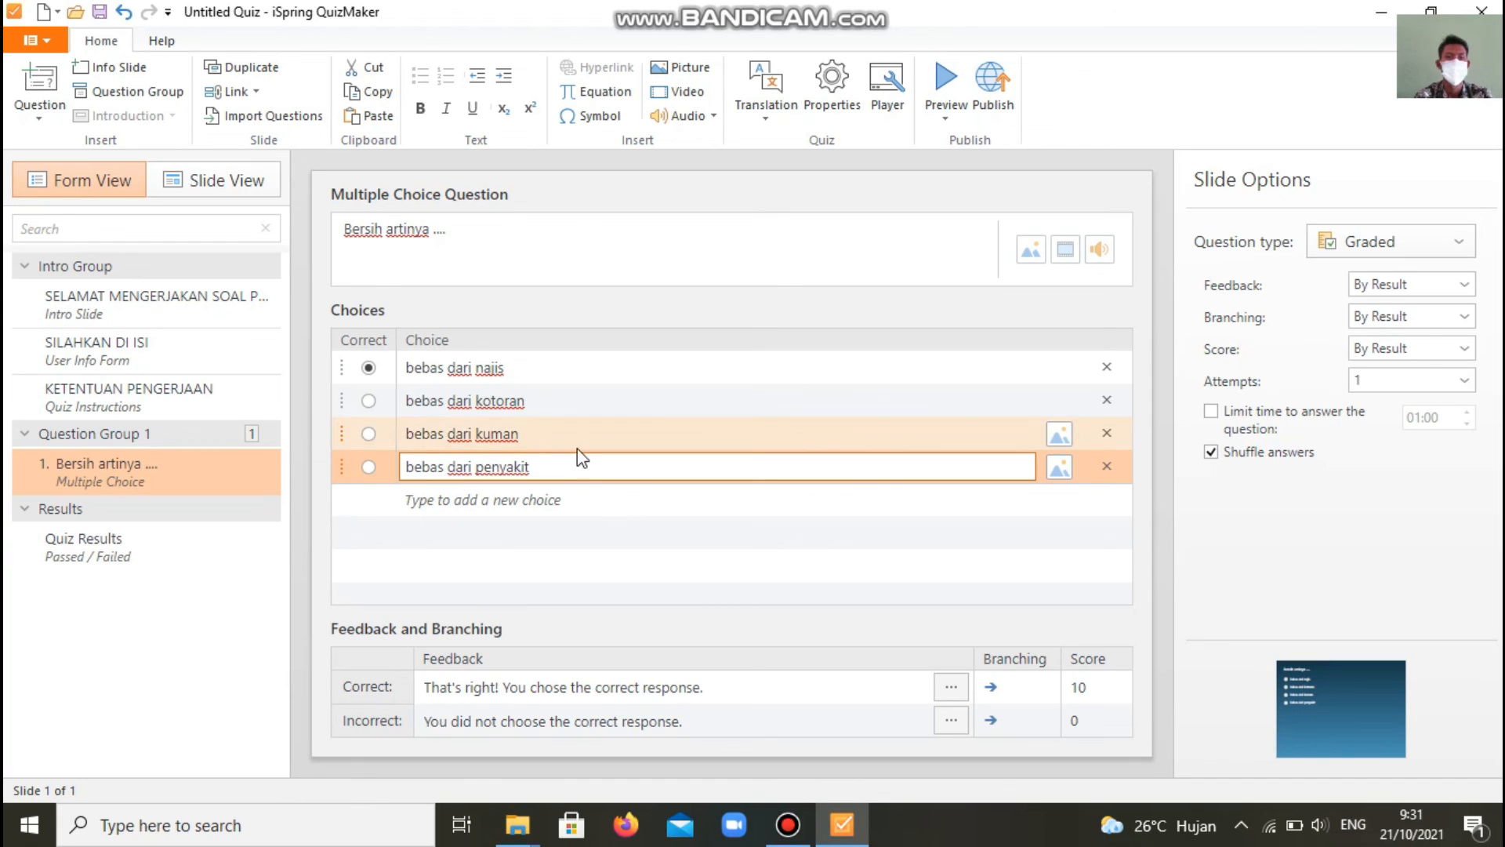
Step: Check how the question looks as a slide, and mark "bebas dari kotoran" as the correct answer in the form
left_click(231, 181)
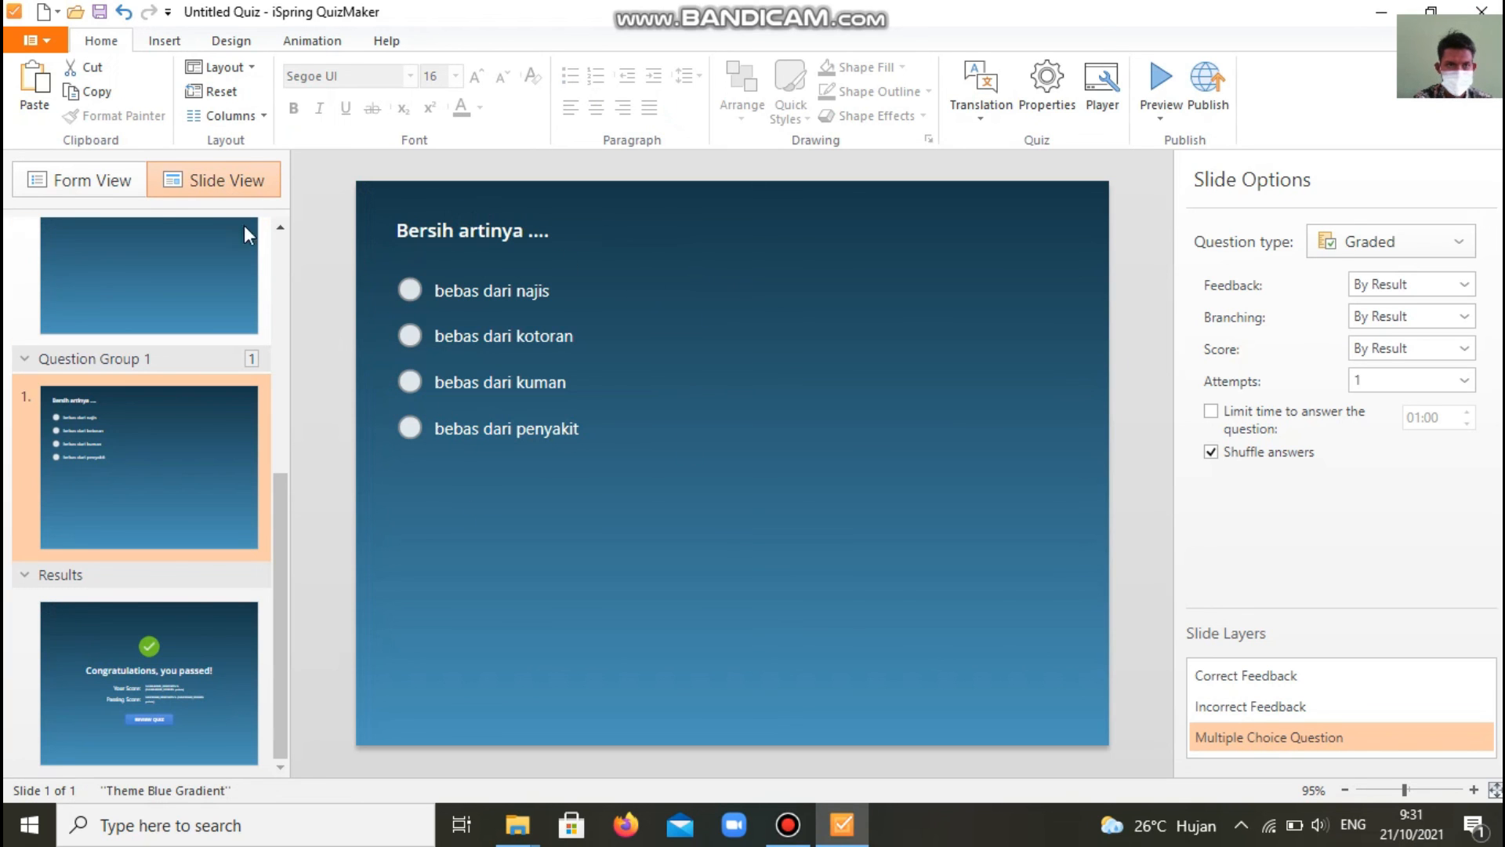
left_click(97, 181)
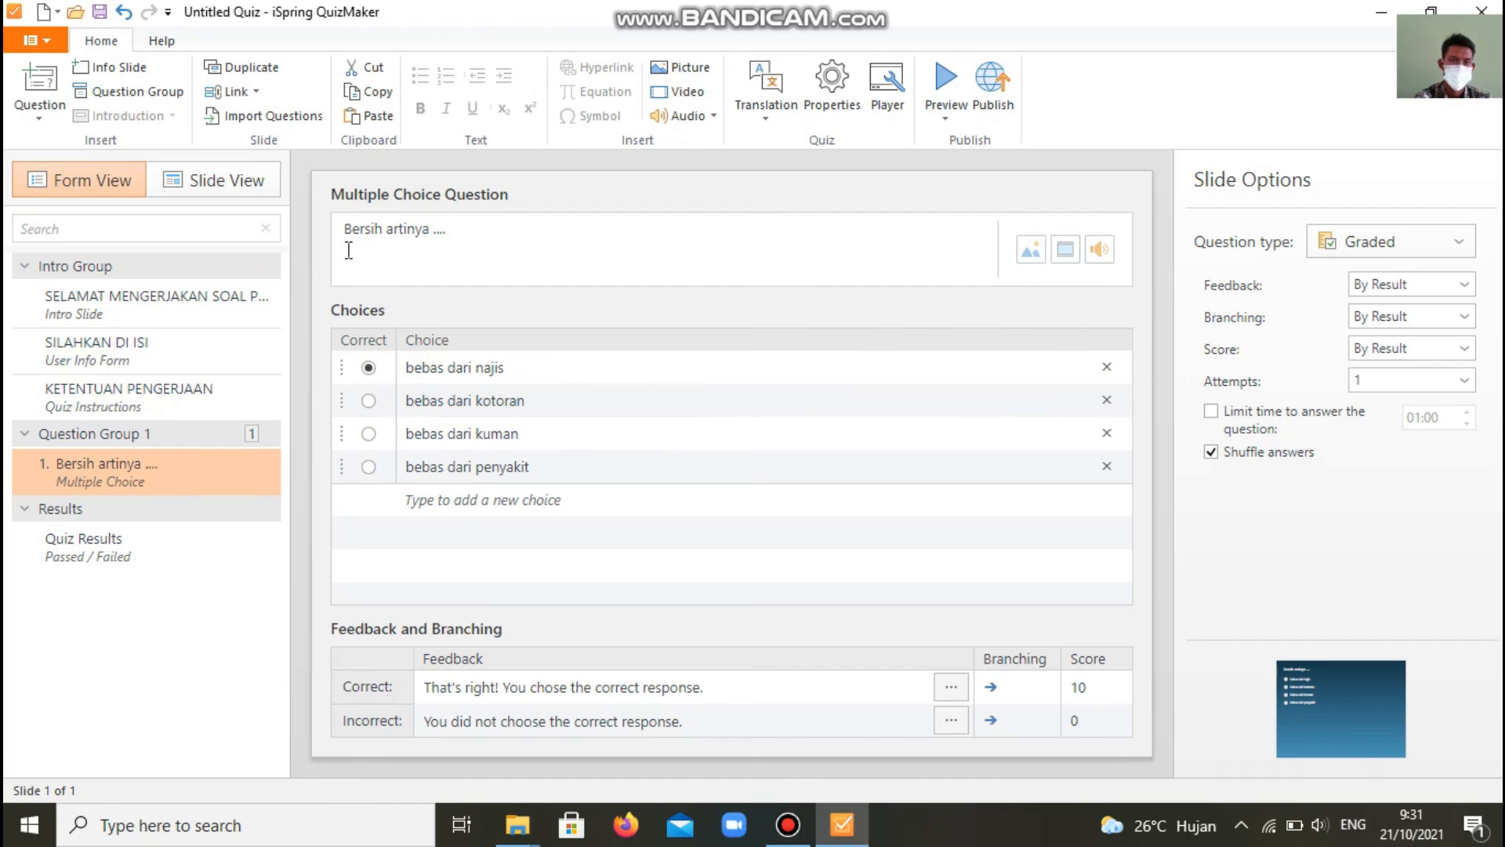
left_click_drag(473, 237, 342, 244)
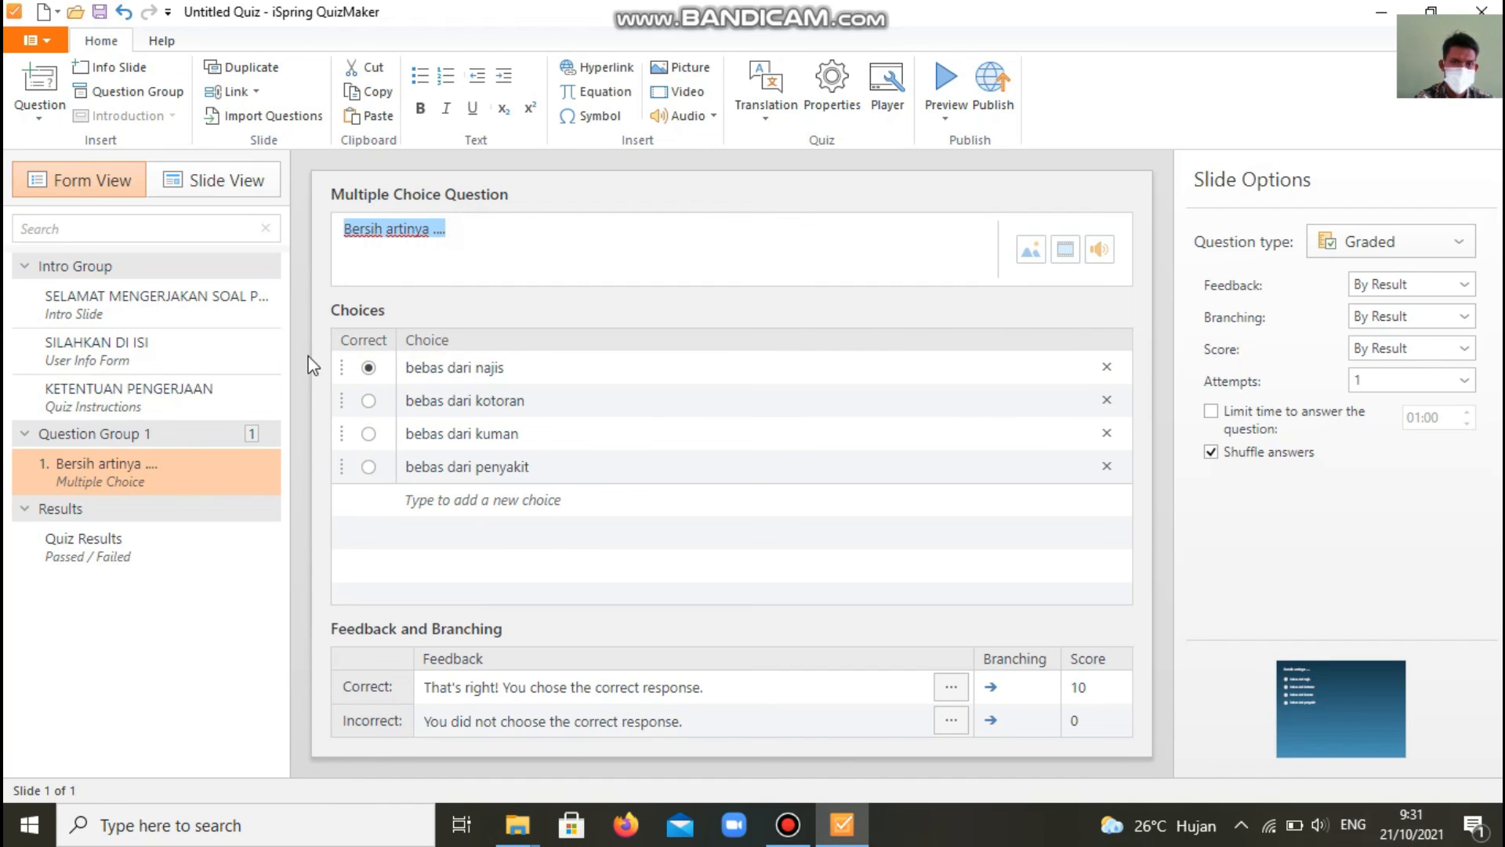
left_click(369, 401)
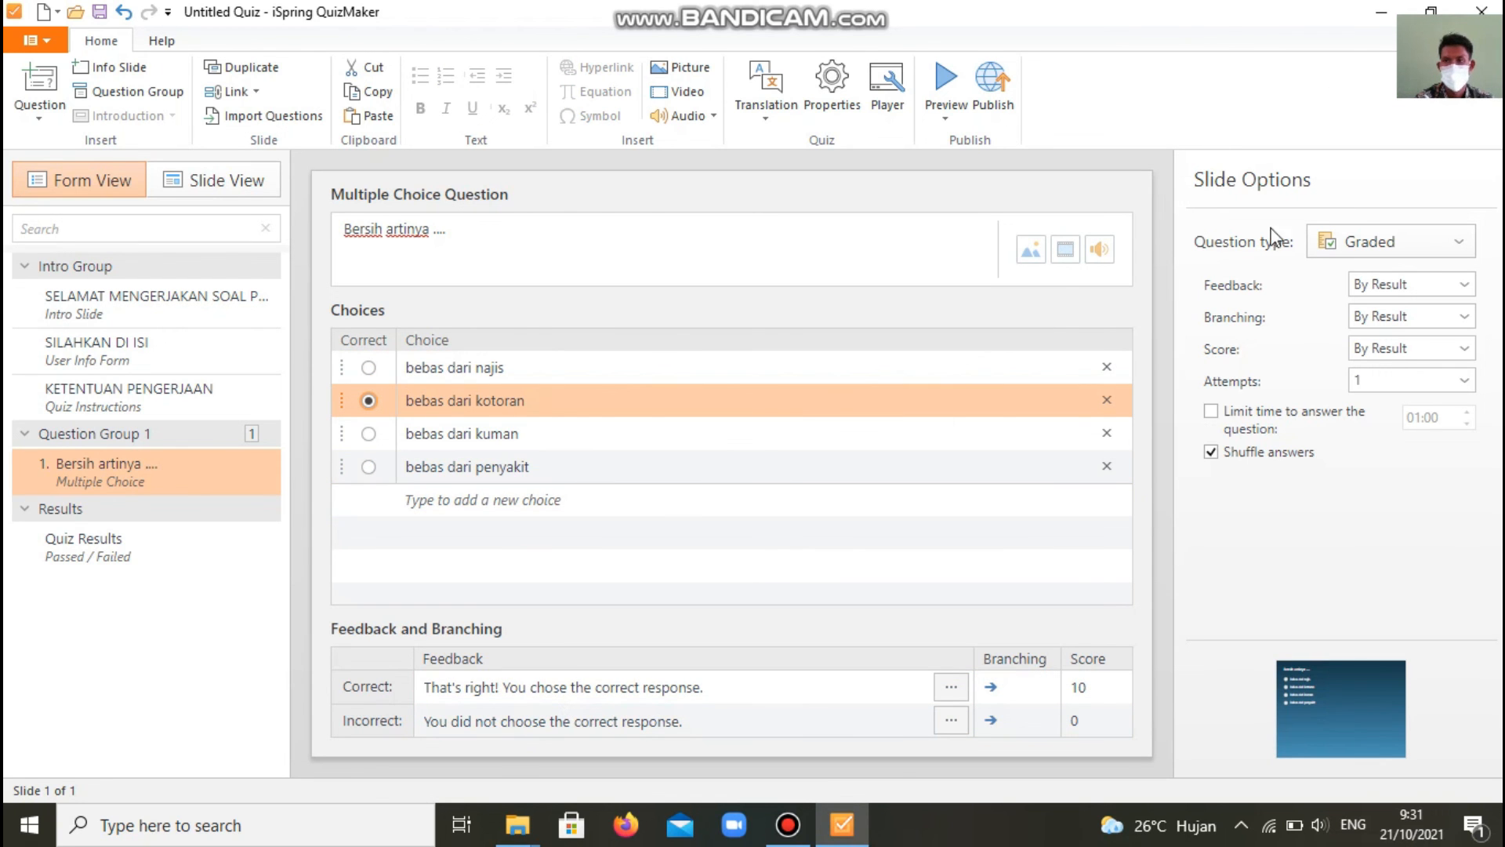
left_click(788, 824)
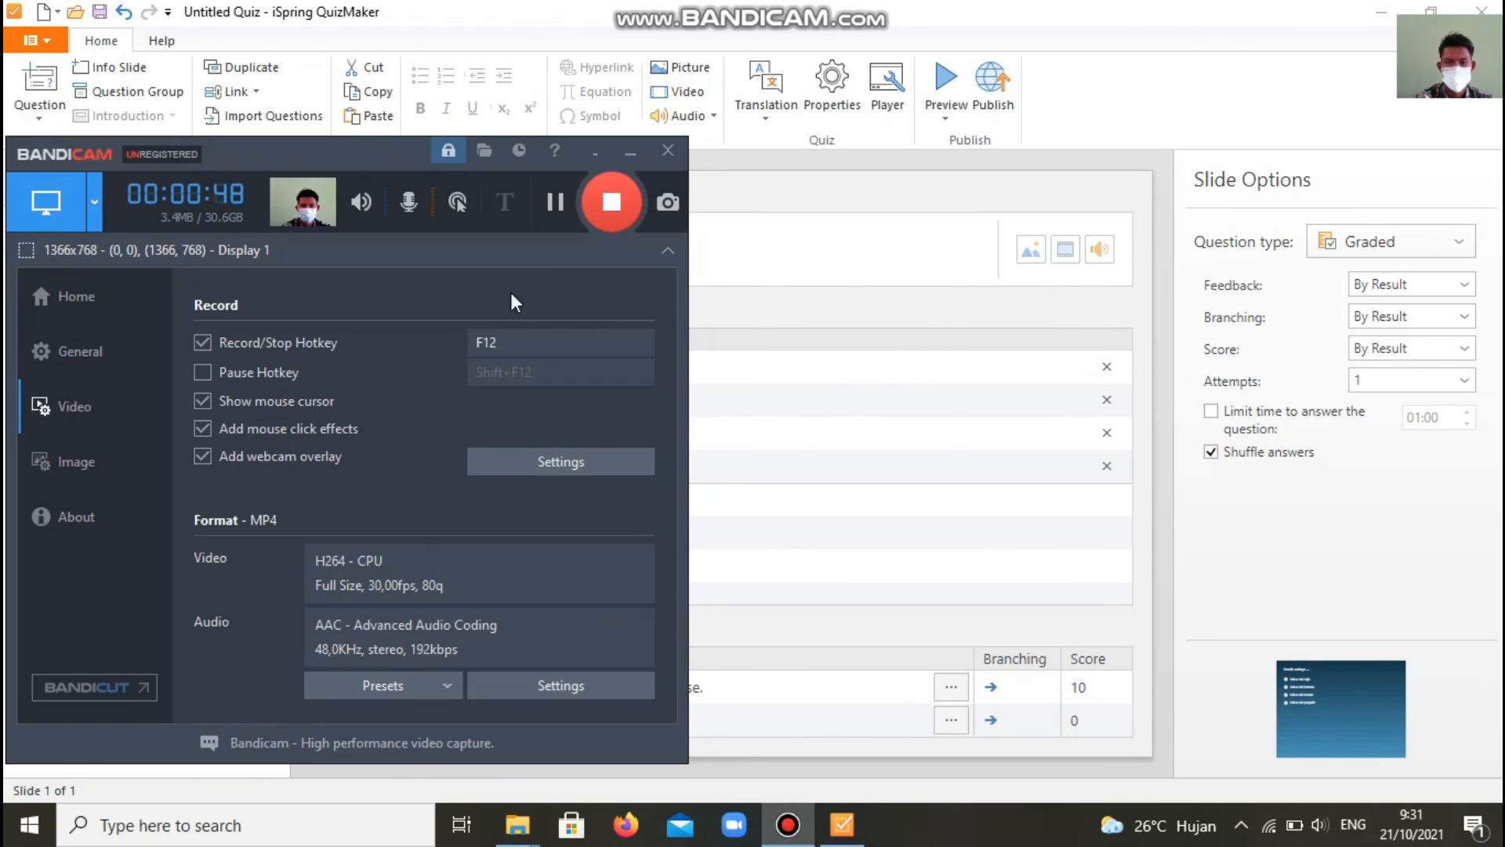